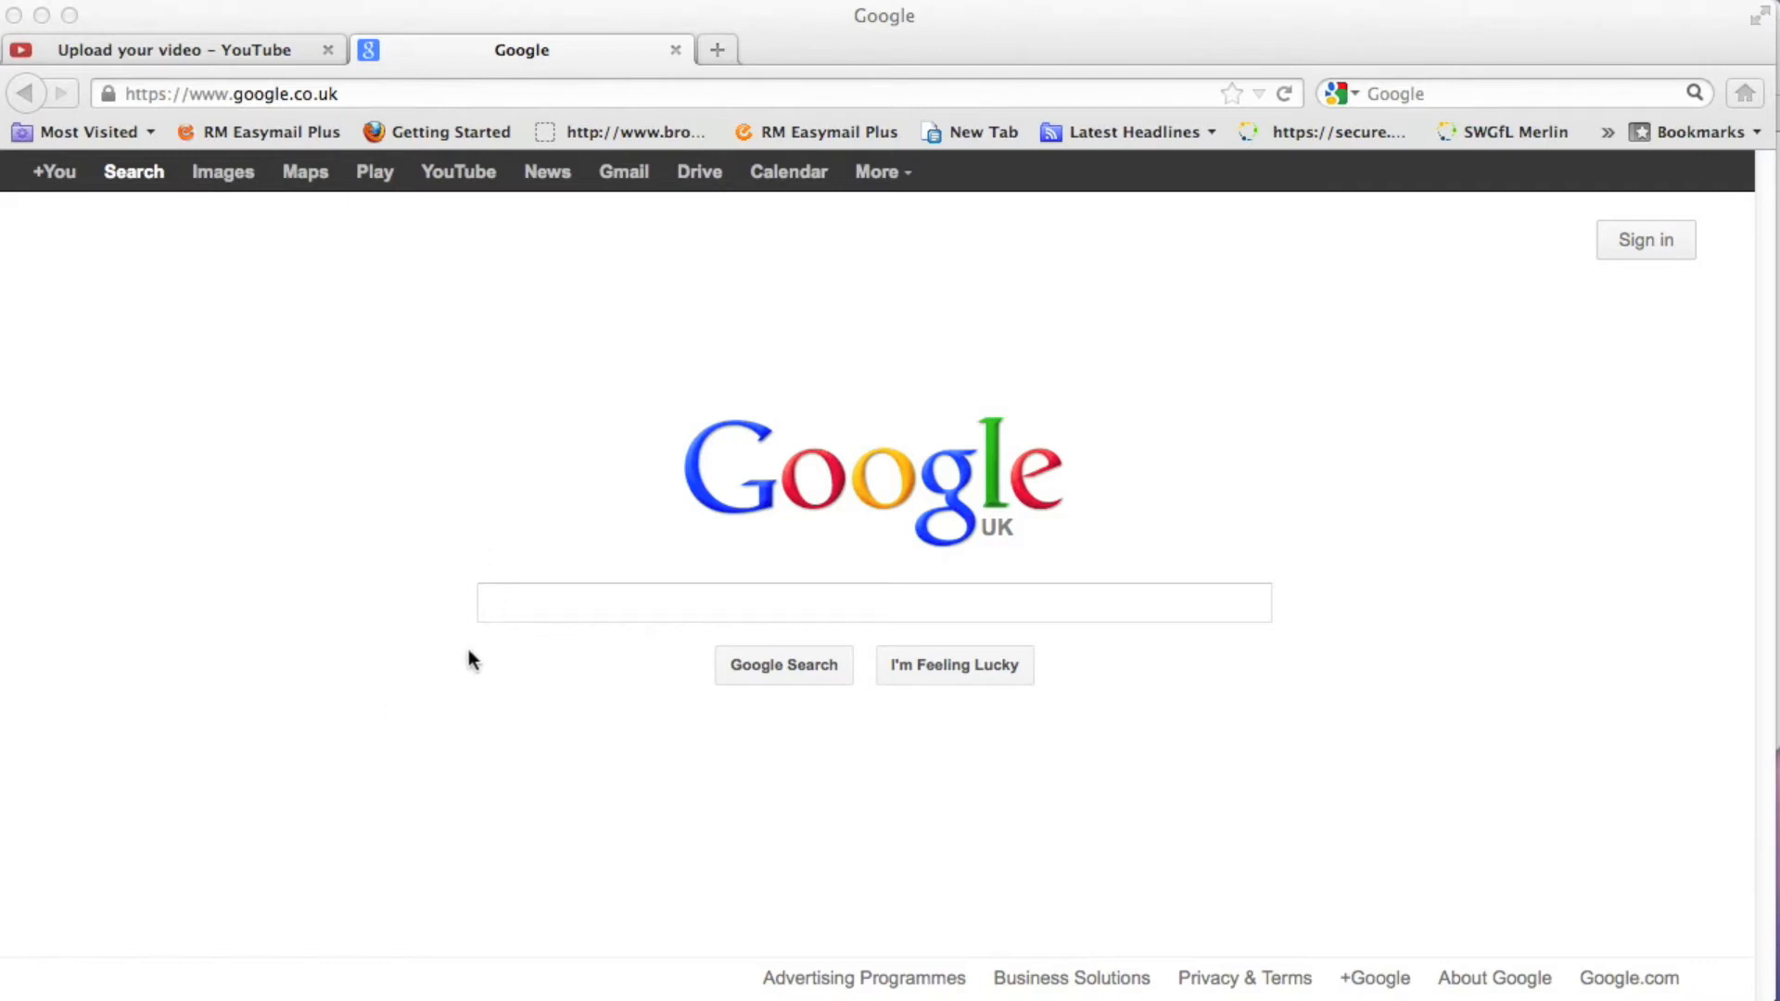
- Search Google for google drive and open the Google Drive result
{"action": "left_click", "coordinate": [513, 600]}
{"action": "type", "text": "goog"}
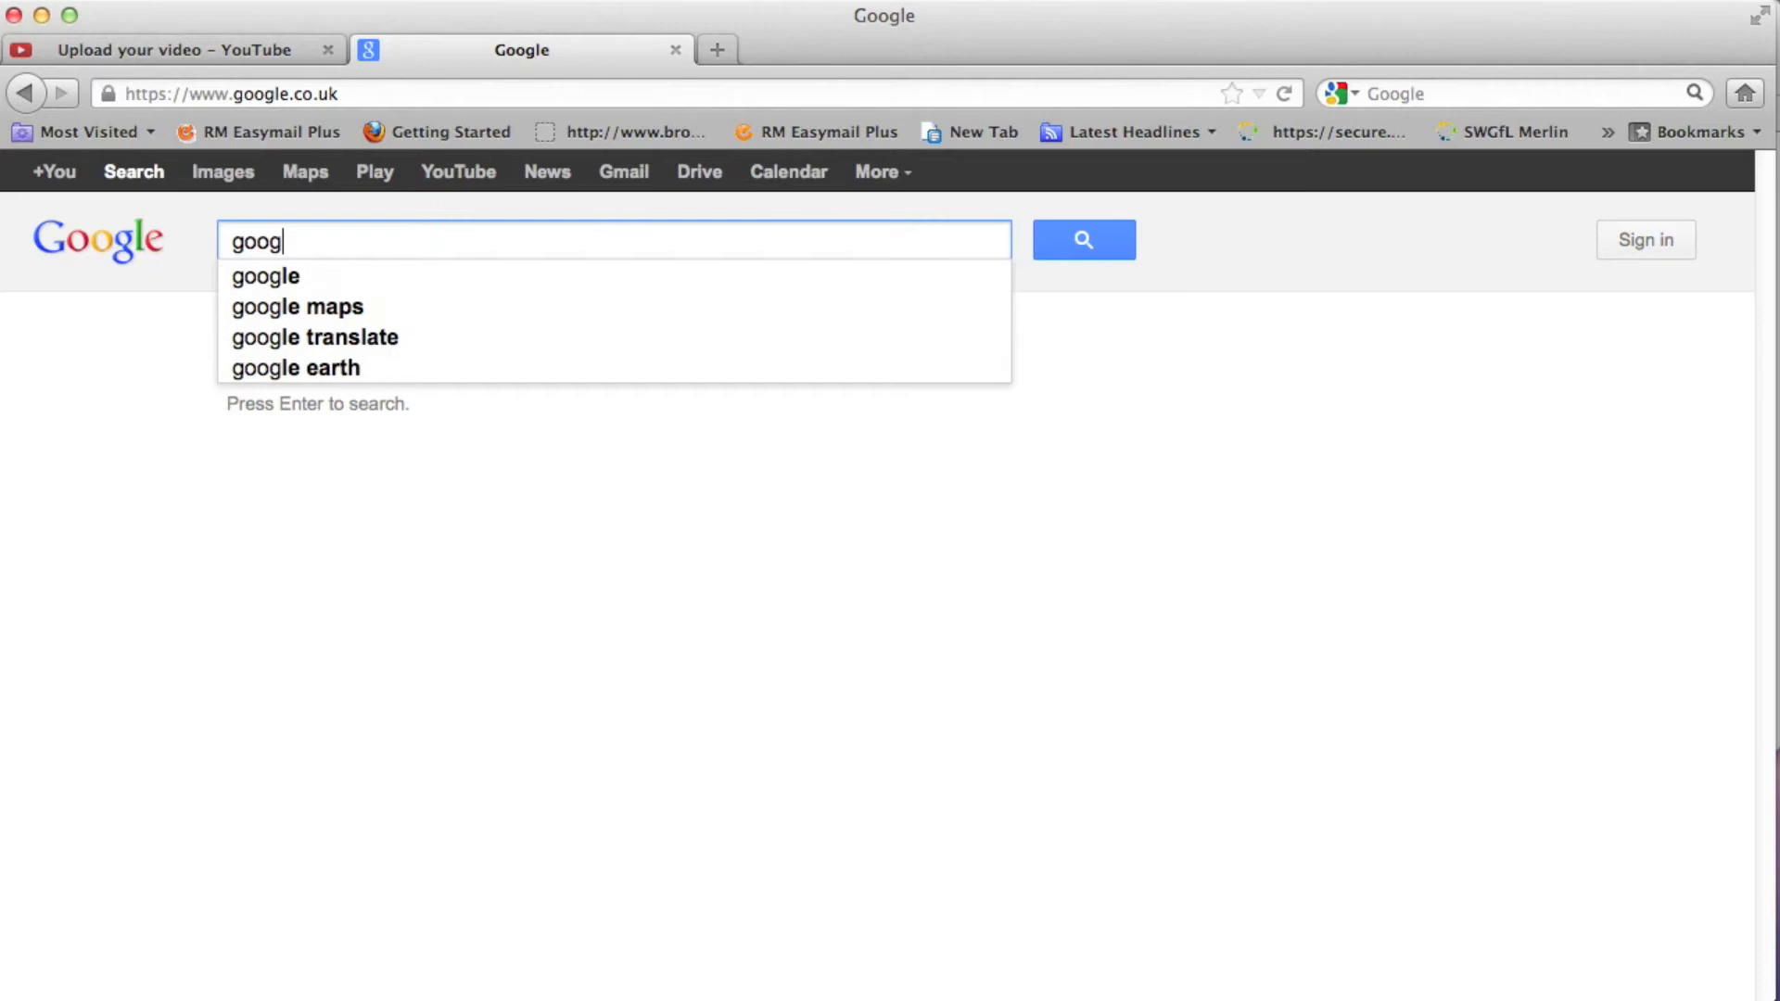
{"action": "type", "text": "le drive"}
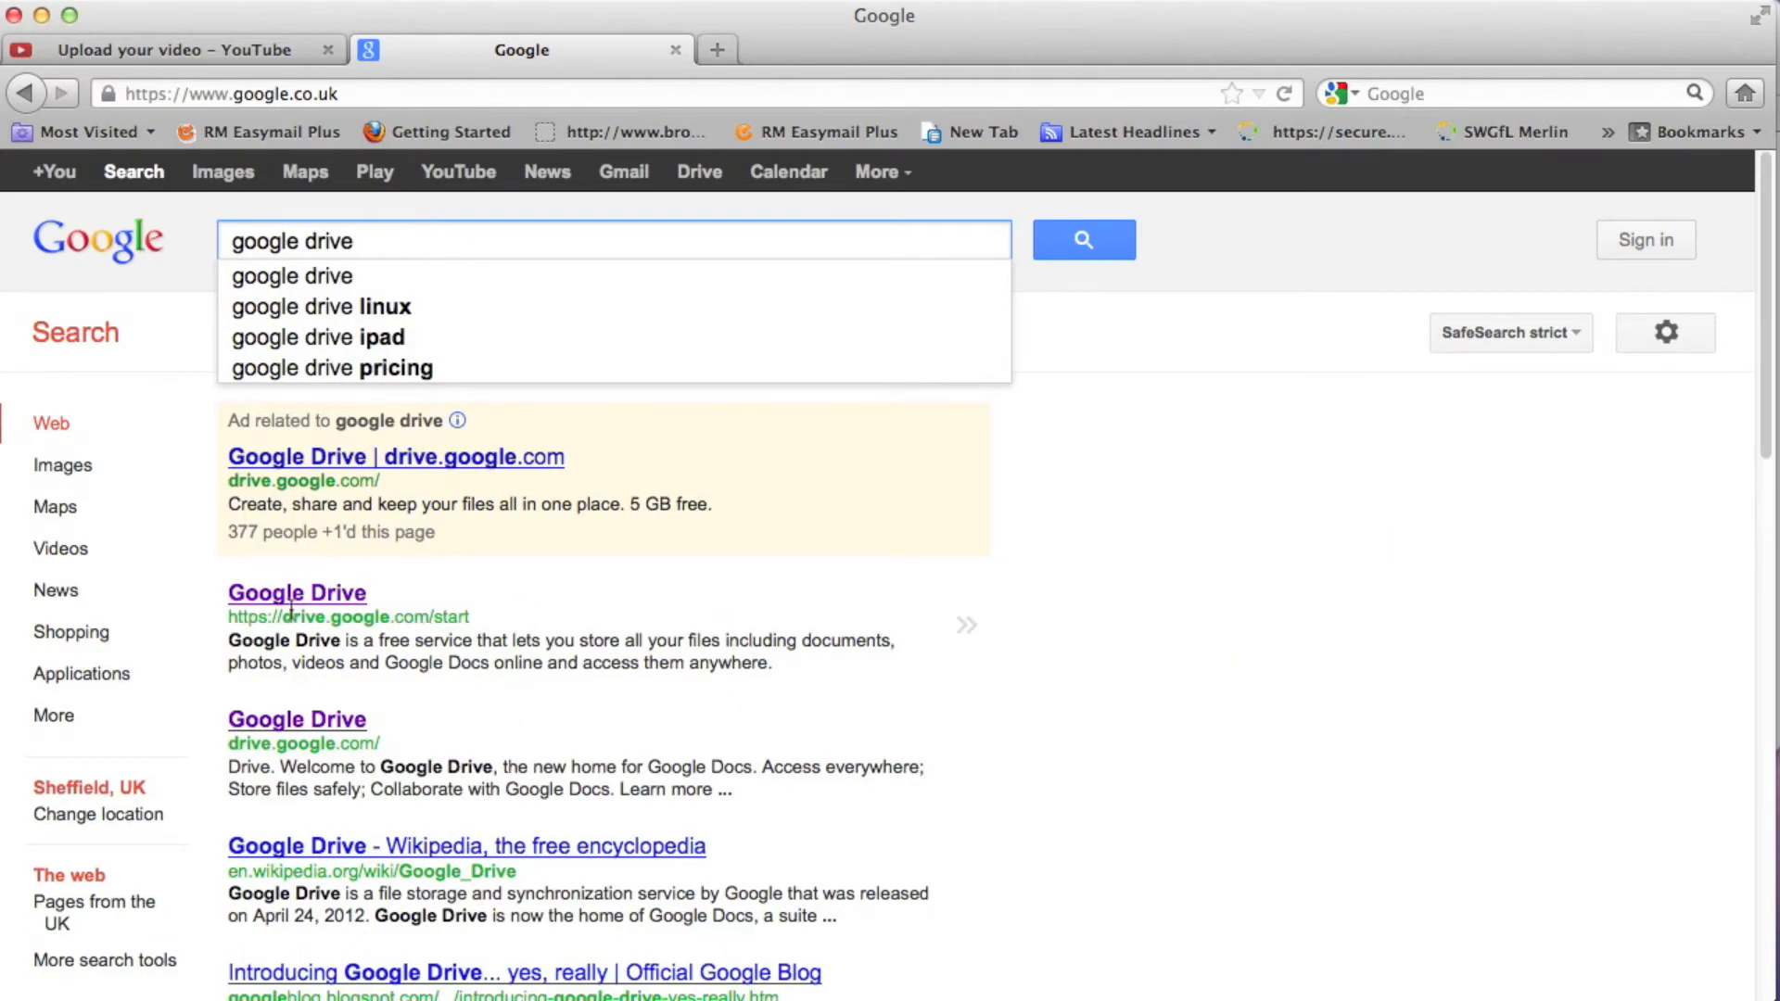
{"action": "left_click", "coordinate": [282, 715]}
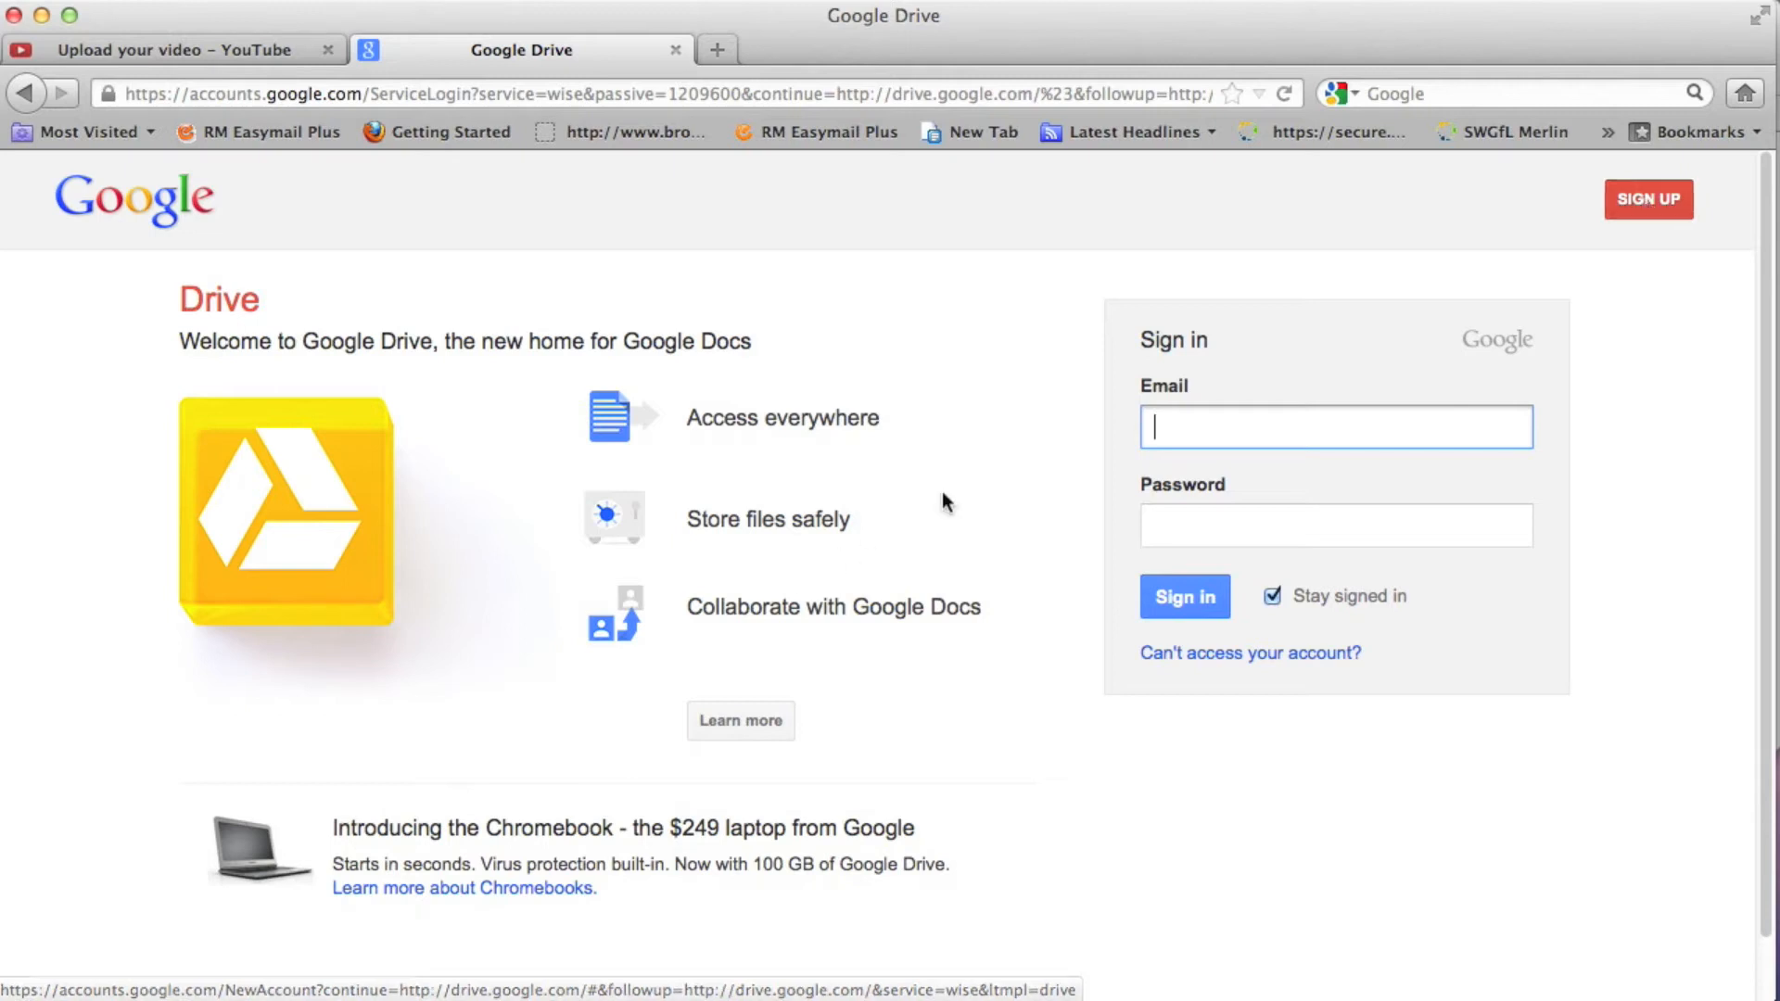
- Sign in to Google Drive with the saved account e-mail and the account password
{"action": "left_click", "coordinate": [1159, 427]}
{"action": "scroll", "coordinate": [1199, 496], "scroll_direction": "down", "scroll_amount": 3}
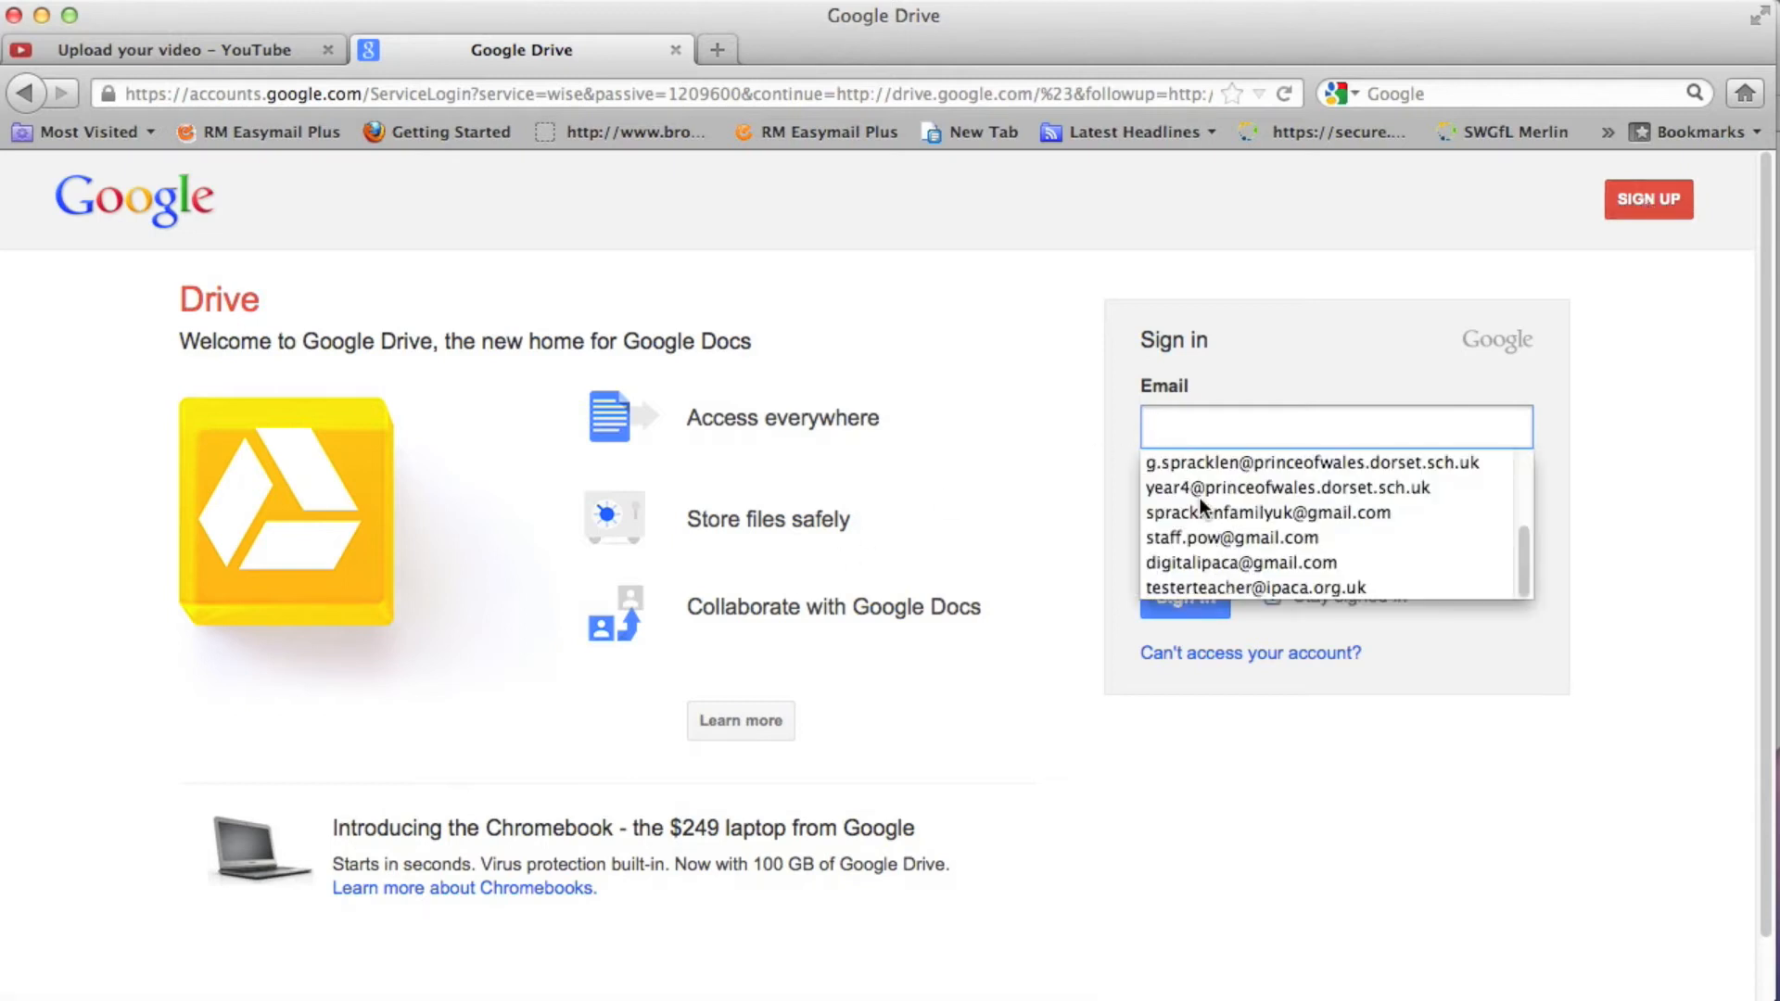
{"action": "left_click", "coordinate": [1203, 563]}
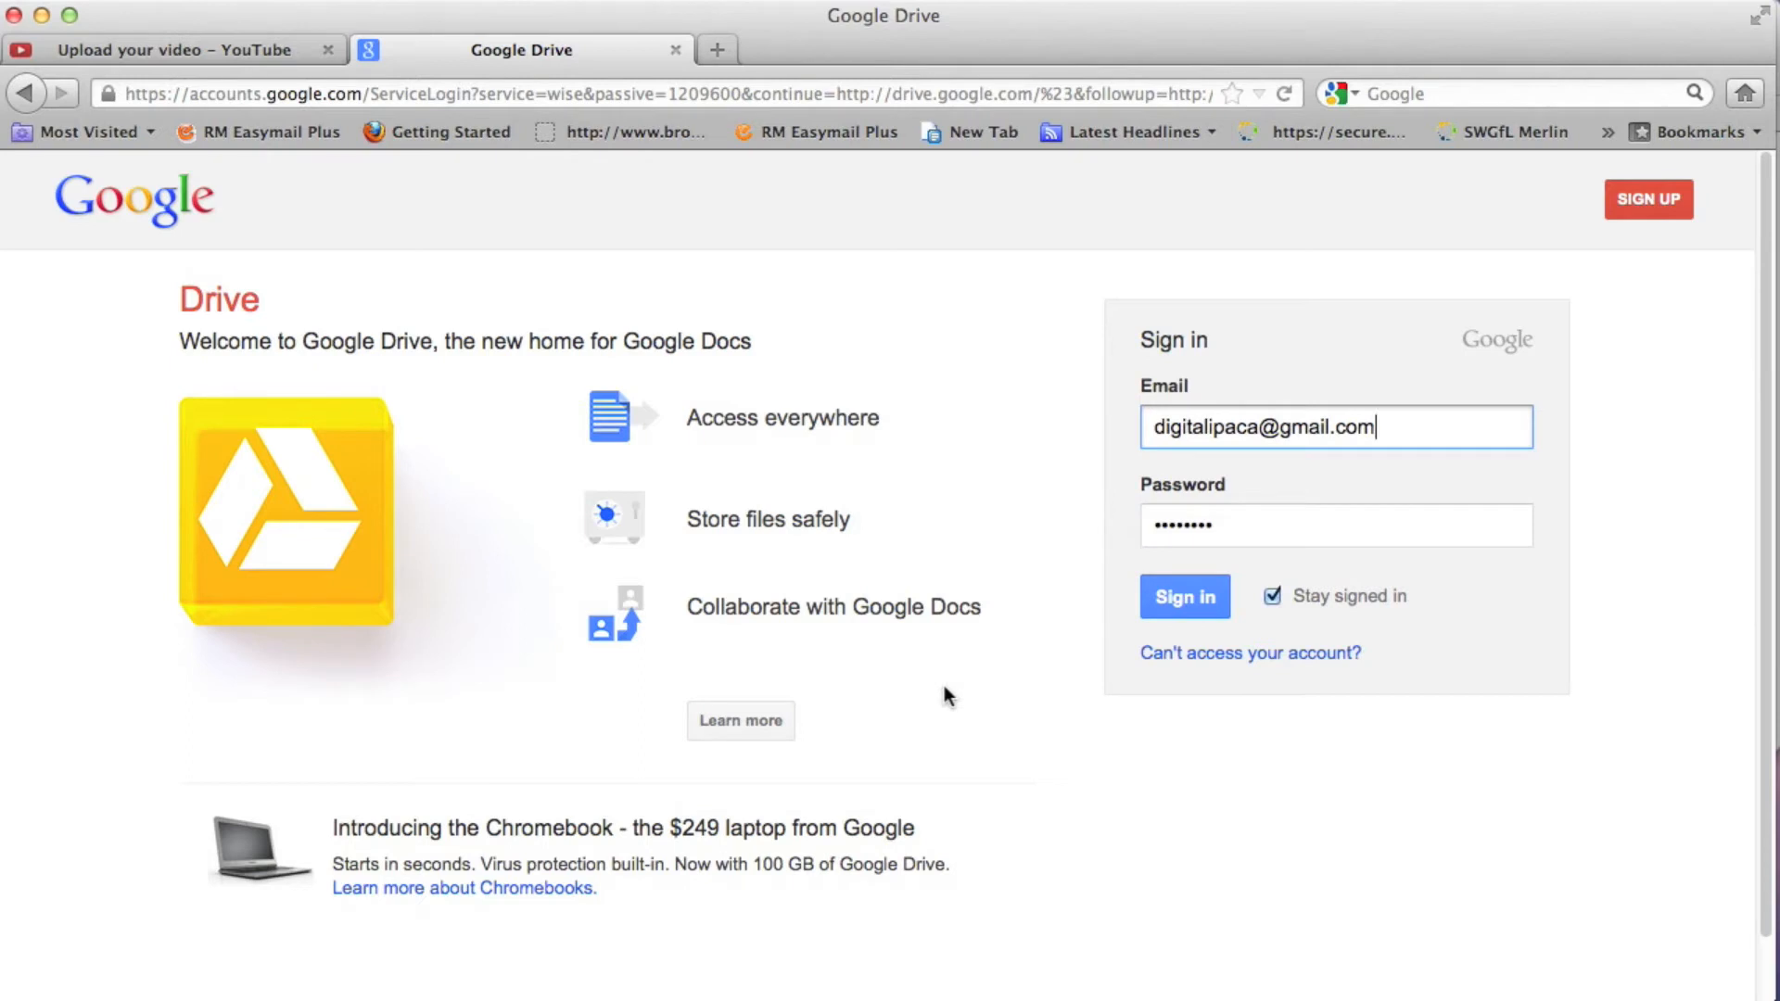
{"action": "key", "text": "Tab"}
{"action": "key", "text": "BackSpace"}
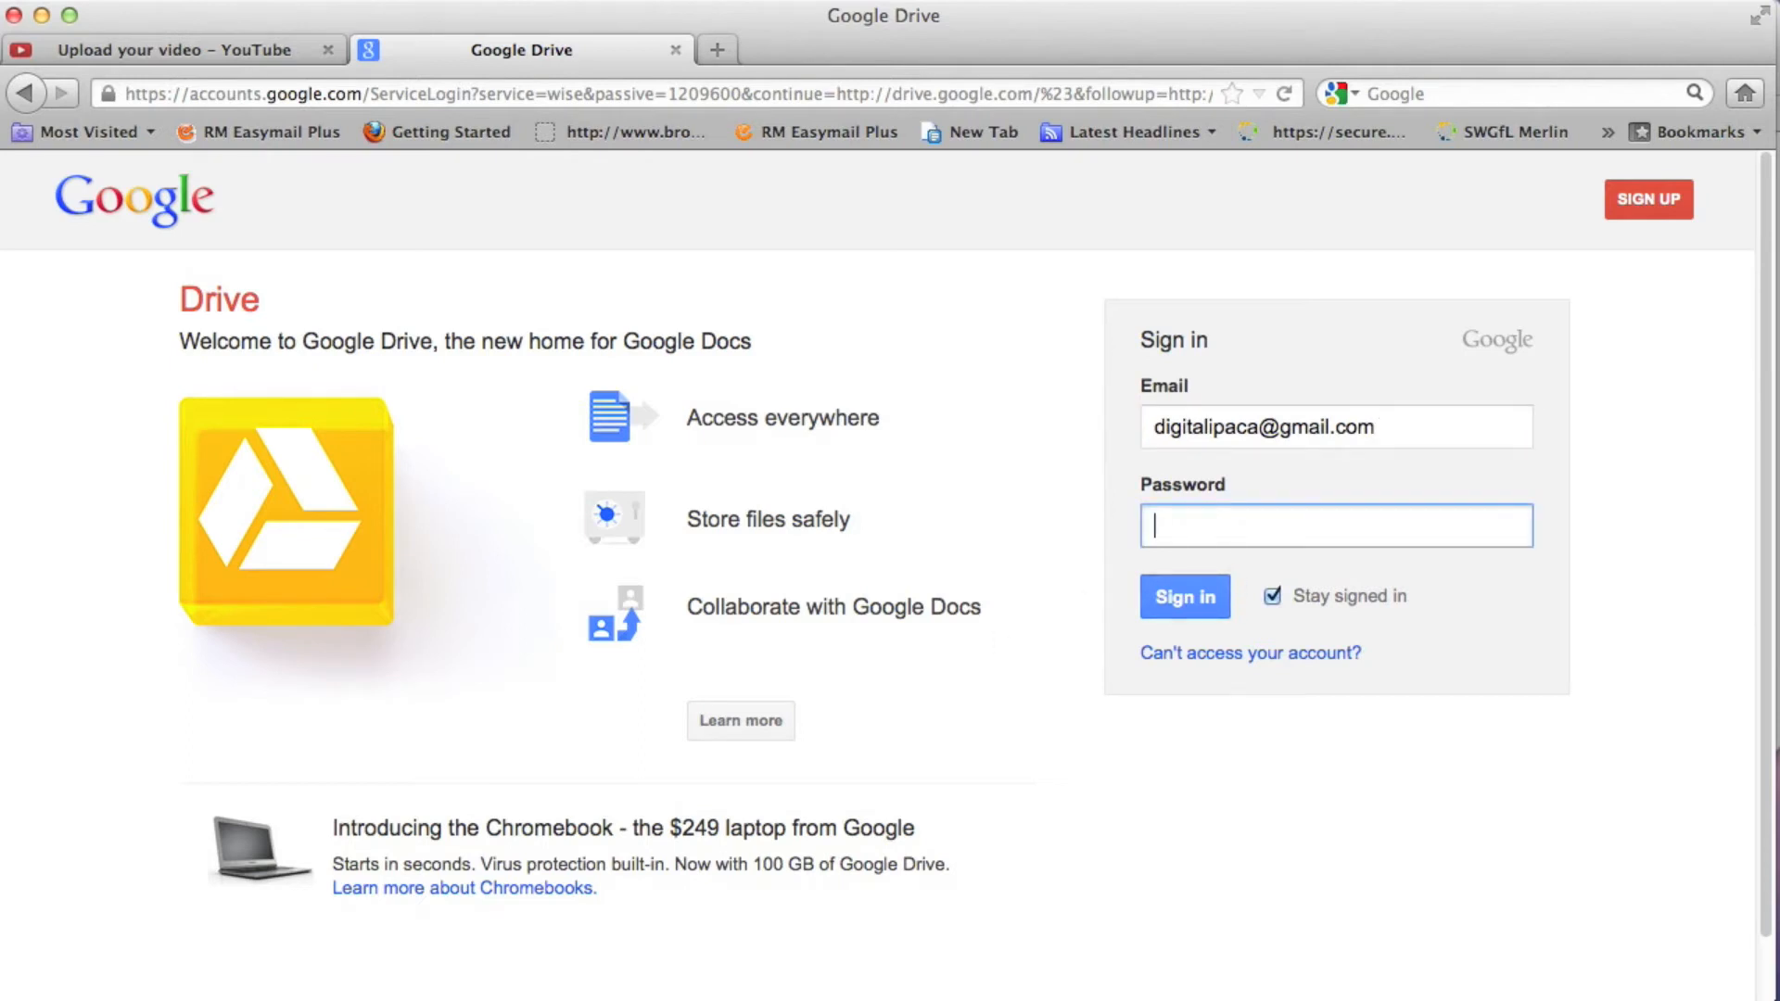
{"action": "type", "text": "•••••••••"}
{"action": "left_click", "coordinate": [1206, 610]}
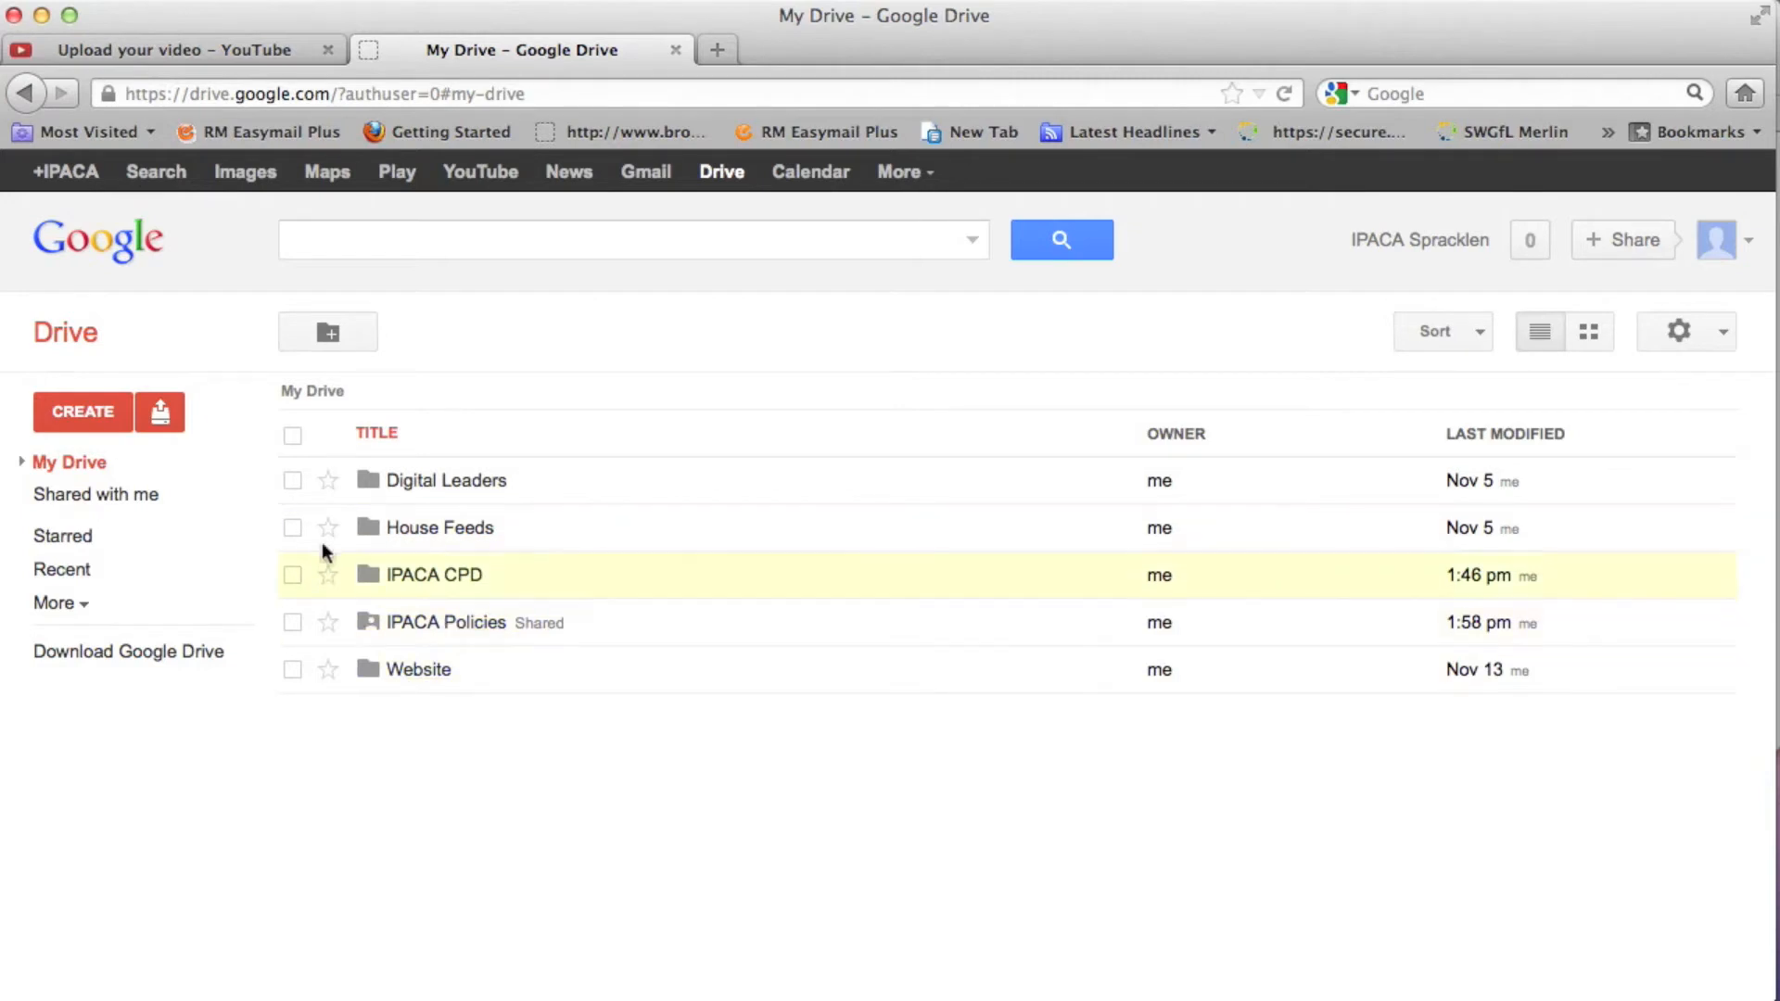
- Examine the options in the Create menu and the upload menu
{"action": "left_click", "coordinate": [65, 393]}
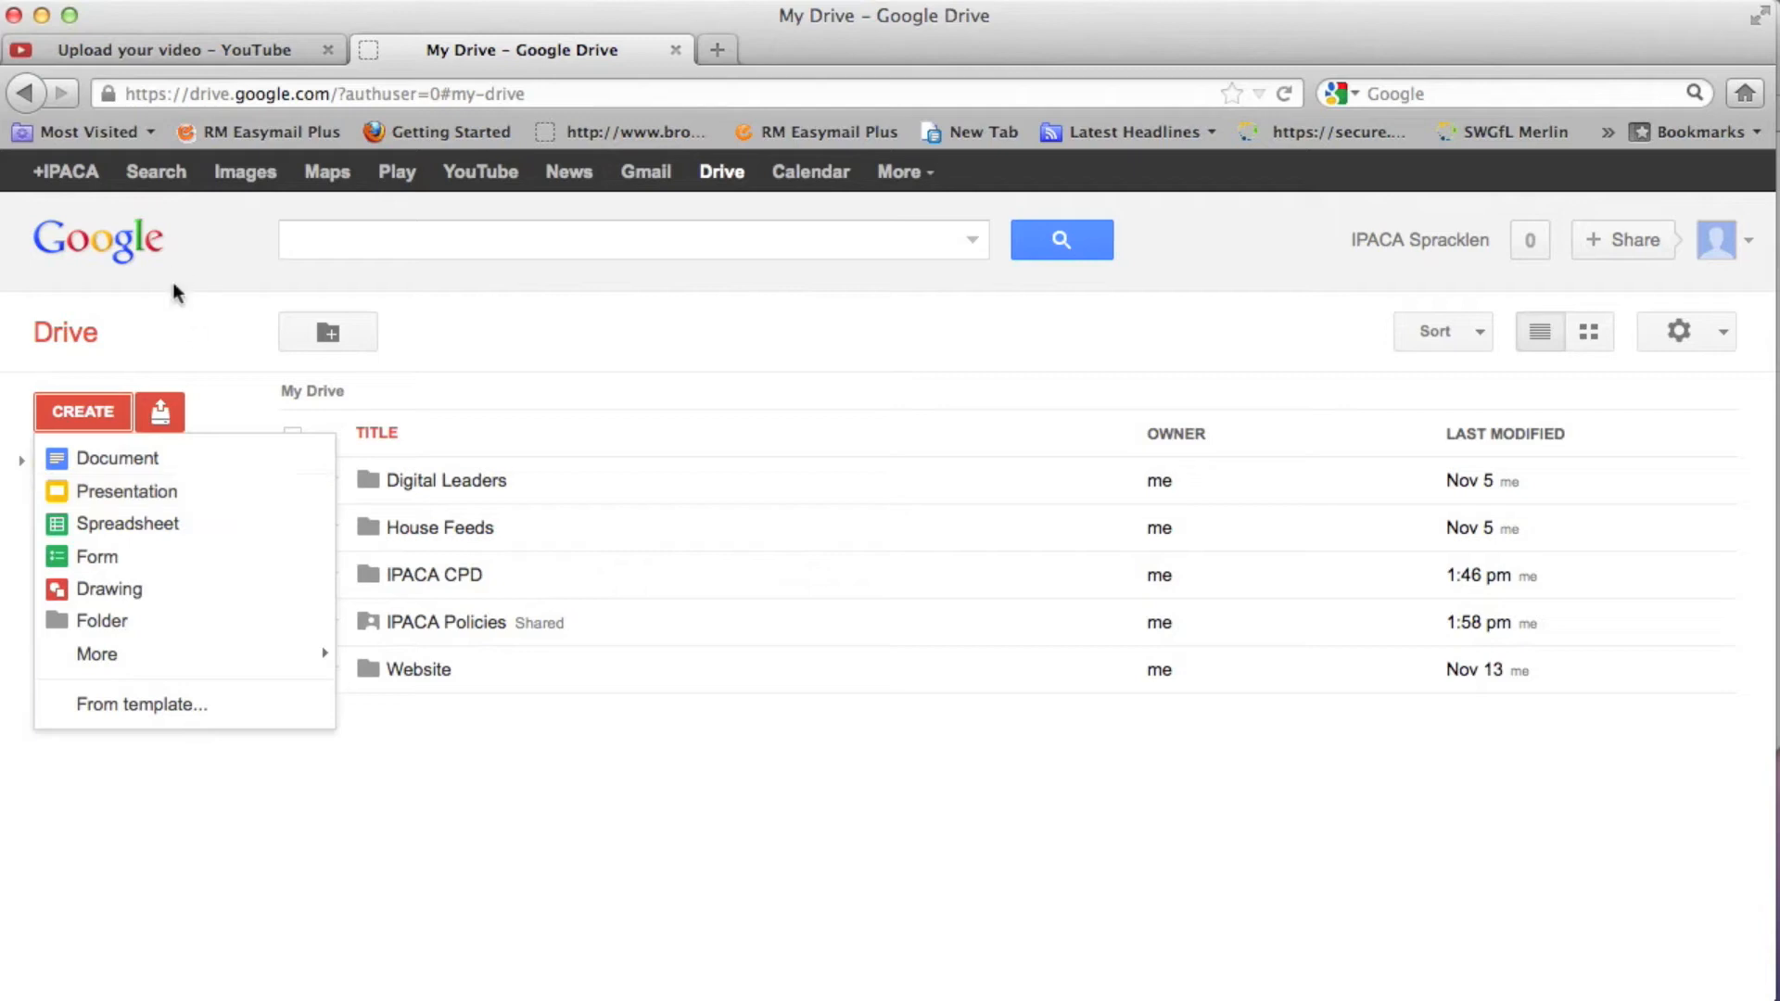
{"action": "left_click", "coordinate": [162, 413]}
{"action": "left_click", "coordinate": [162, 412]}
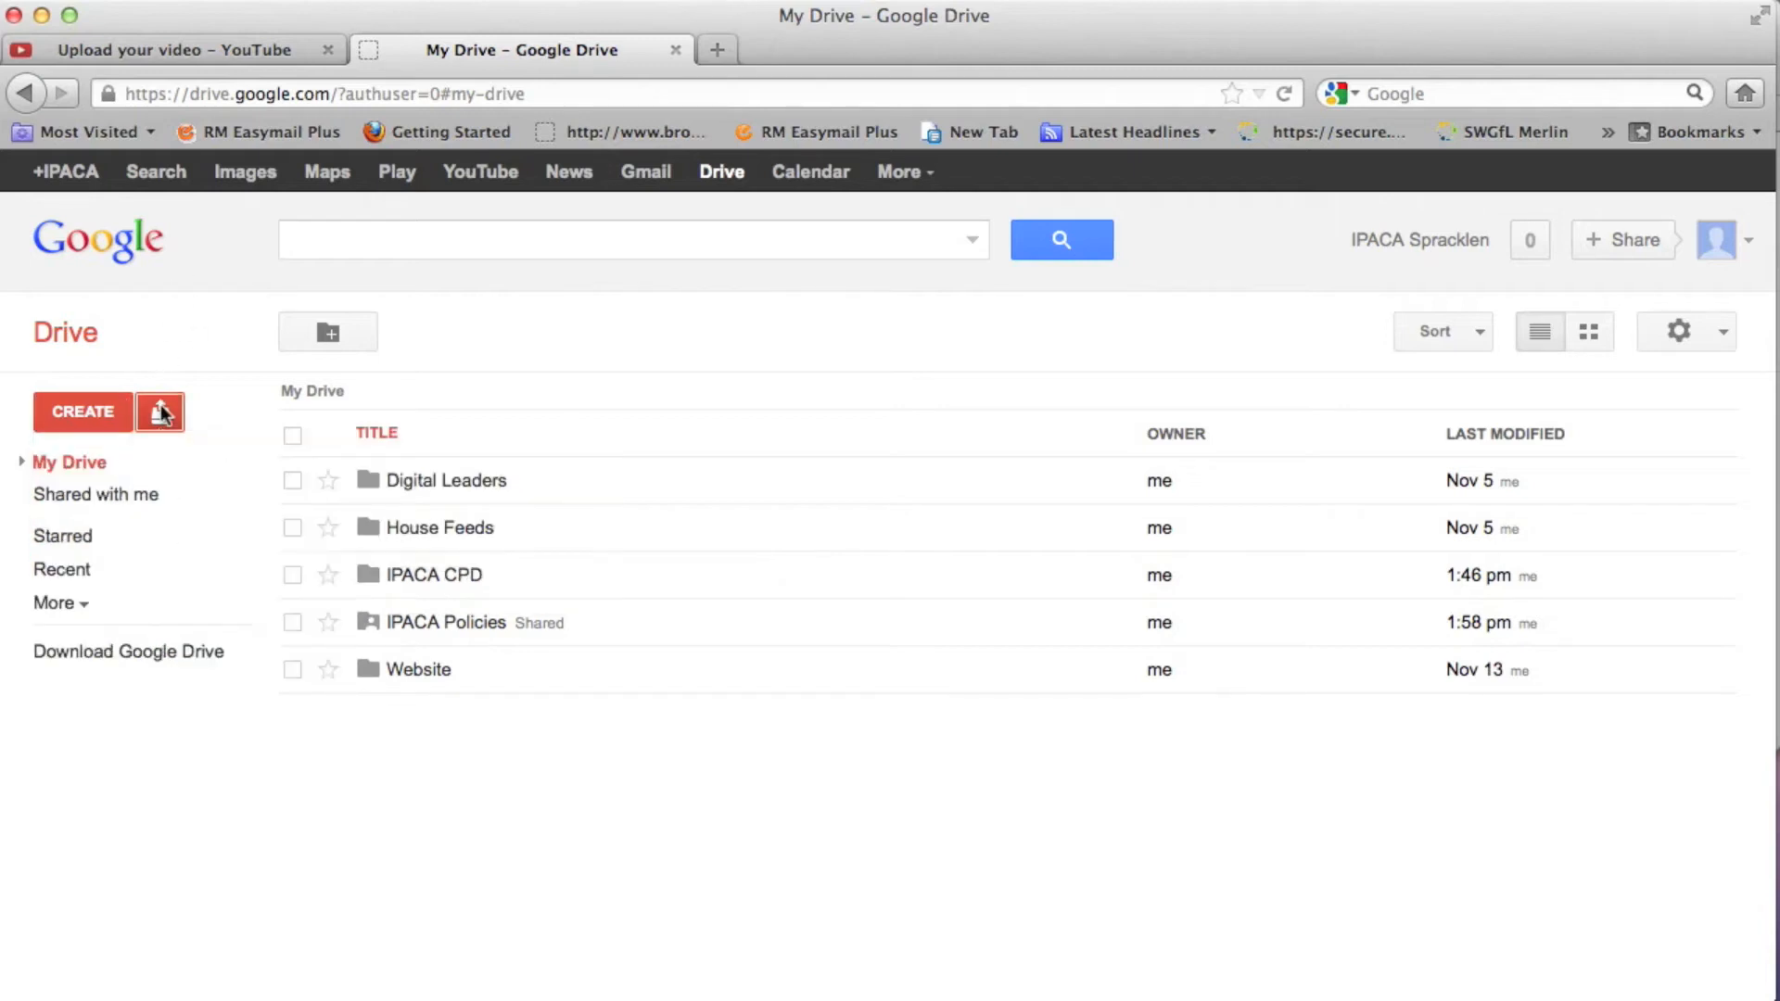
{"action": "left_click", "coordinate": [161, 413]}
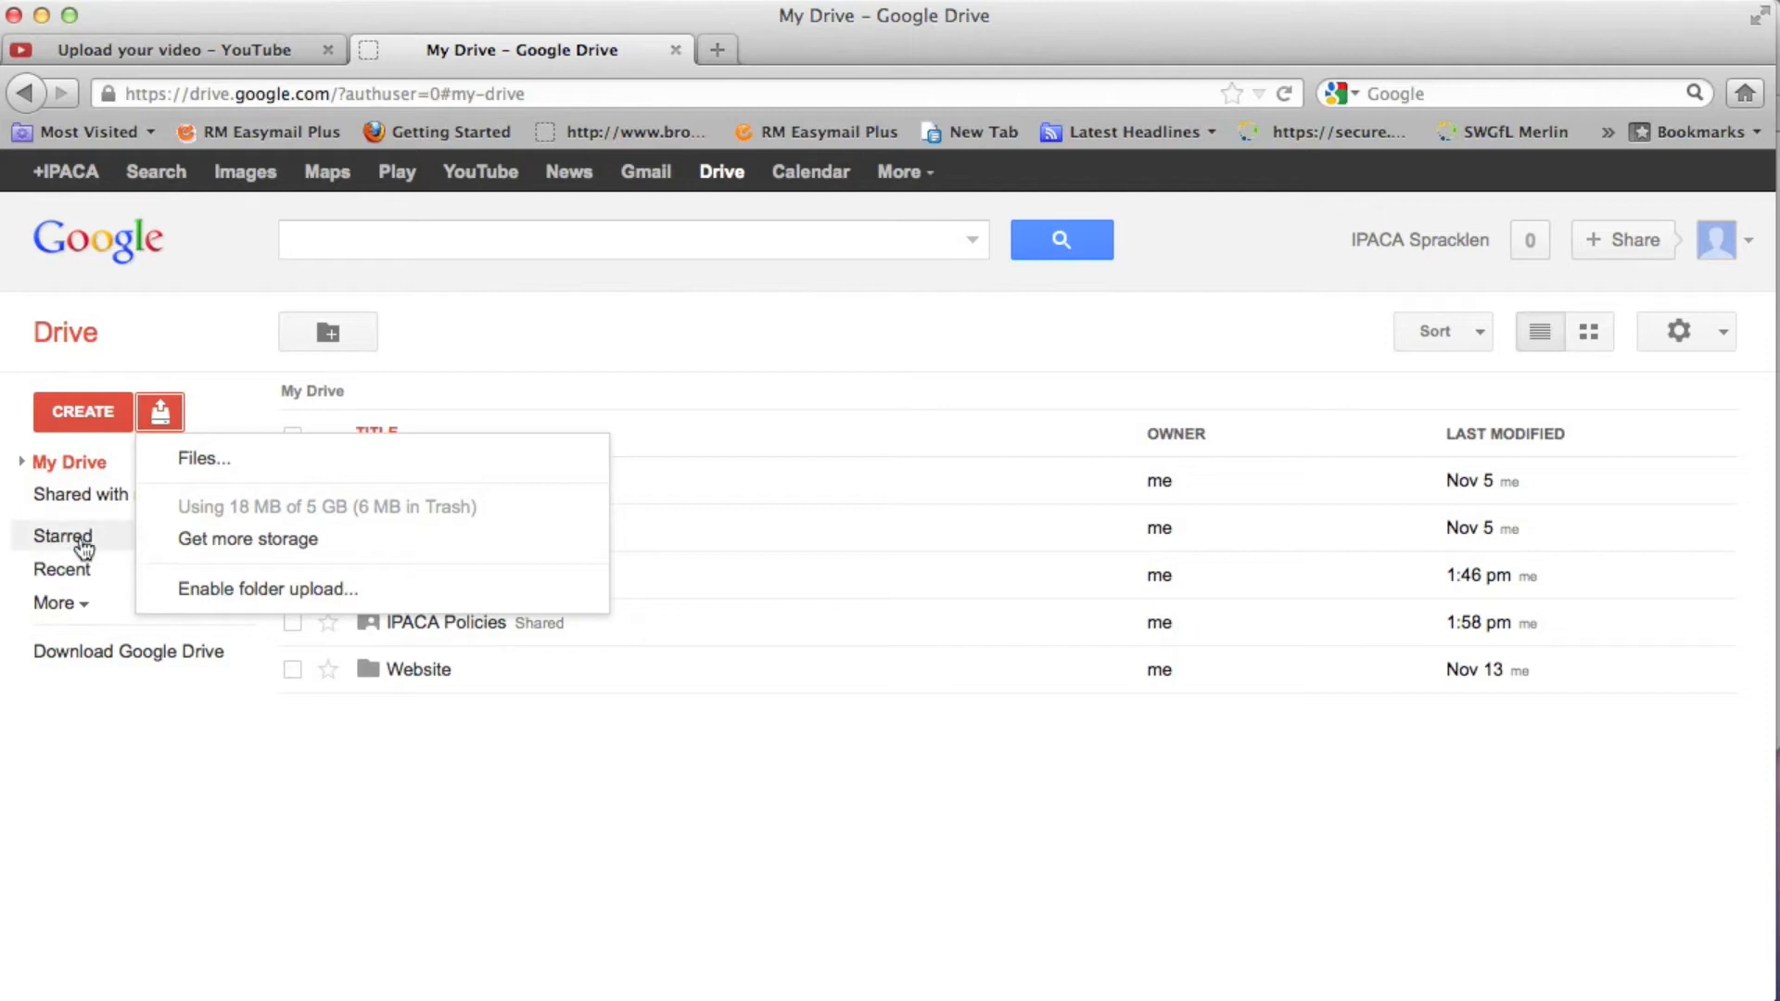
- Open the Anti-Bullying Policy document from the IPACA Policies folder in My Drive
{"action": "left_click", "coordinate": [81, 500]}
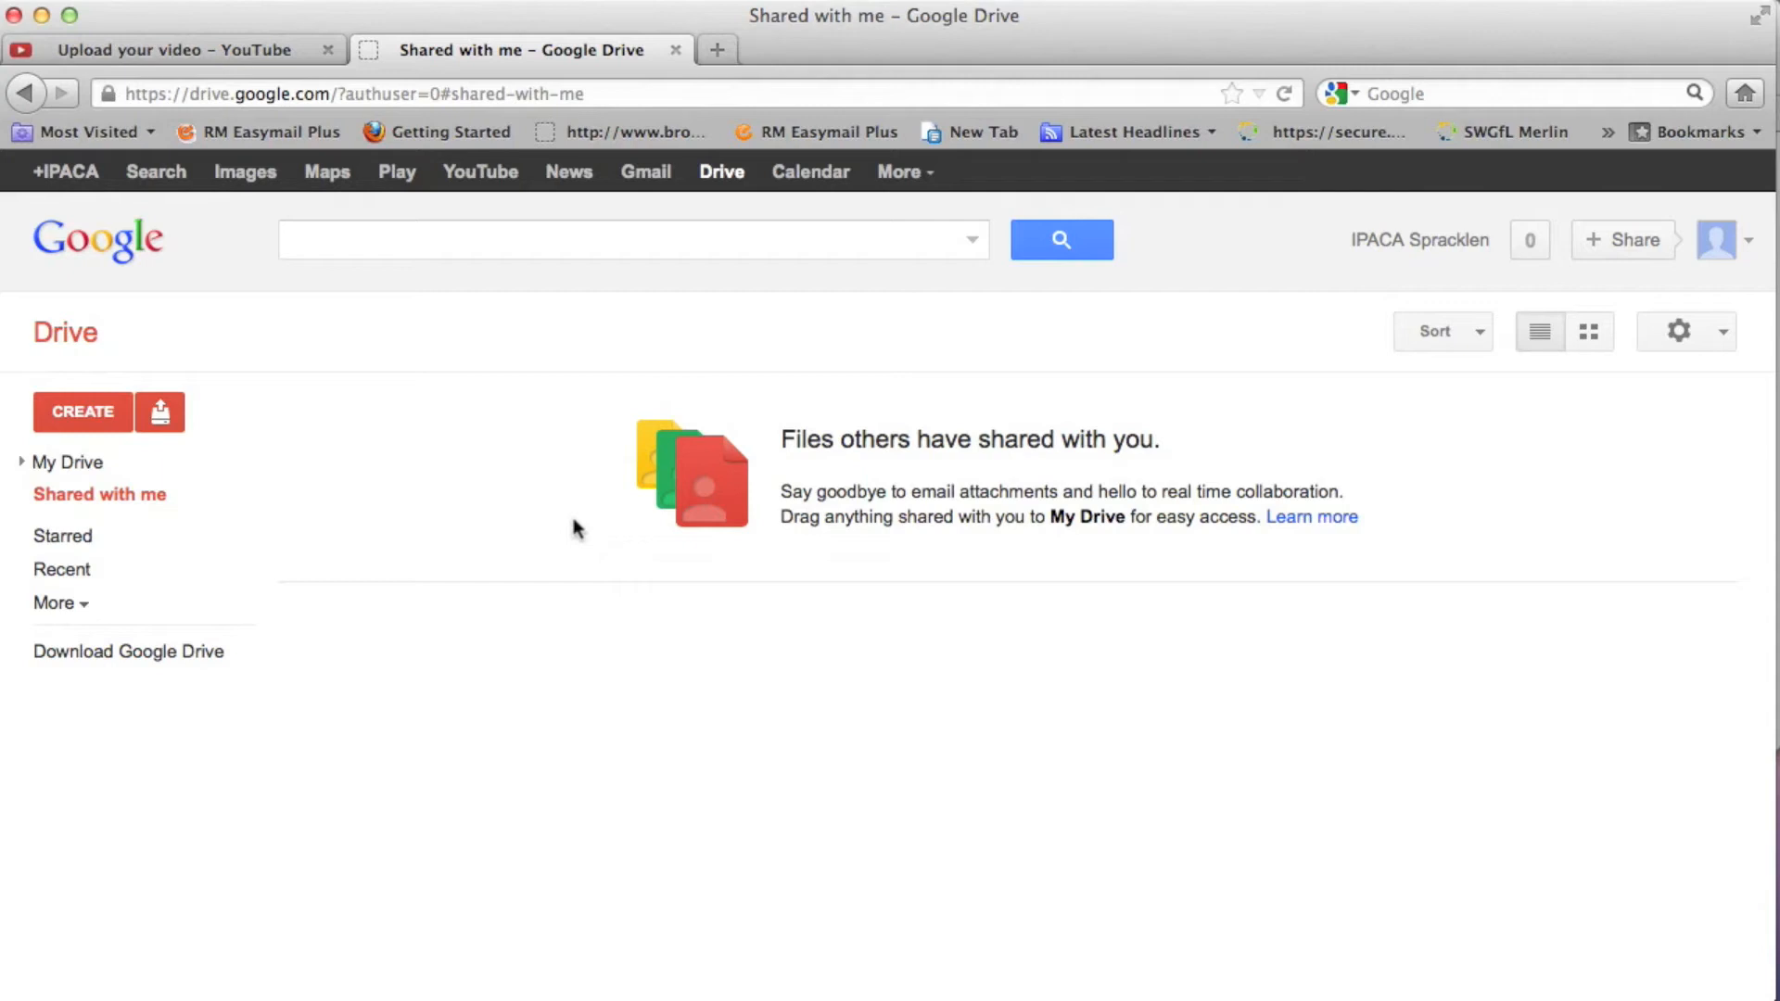
{"action": "left_click", "coordinate": [67, 461]}
{"action": "left_click", "coordinate": [436, 623]}
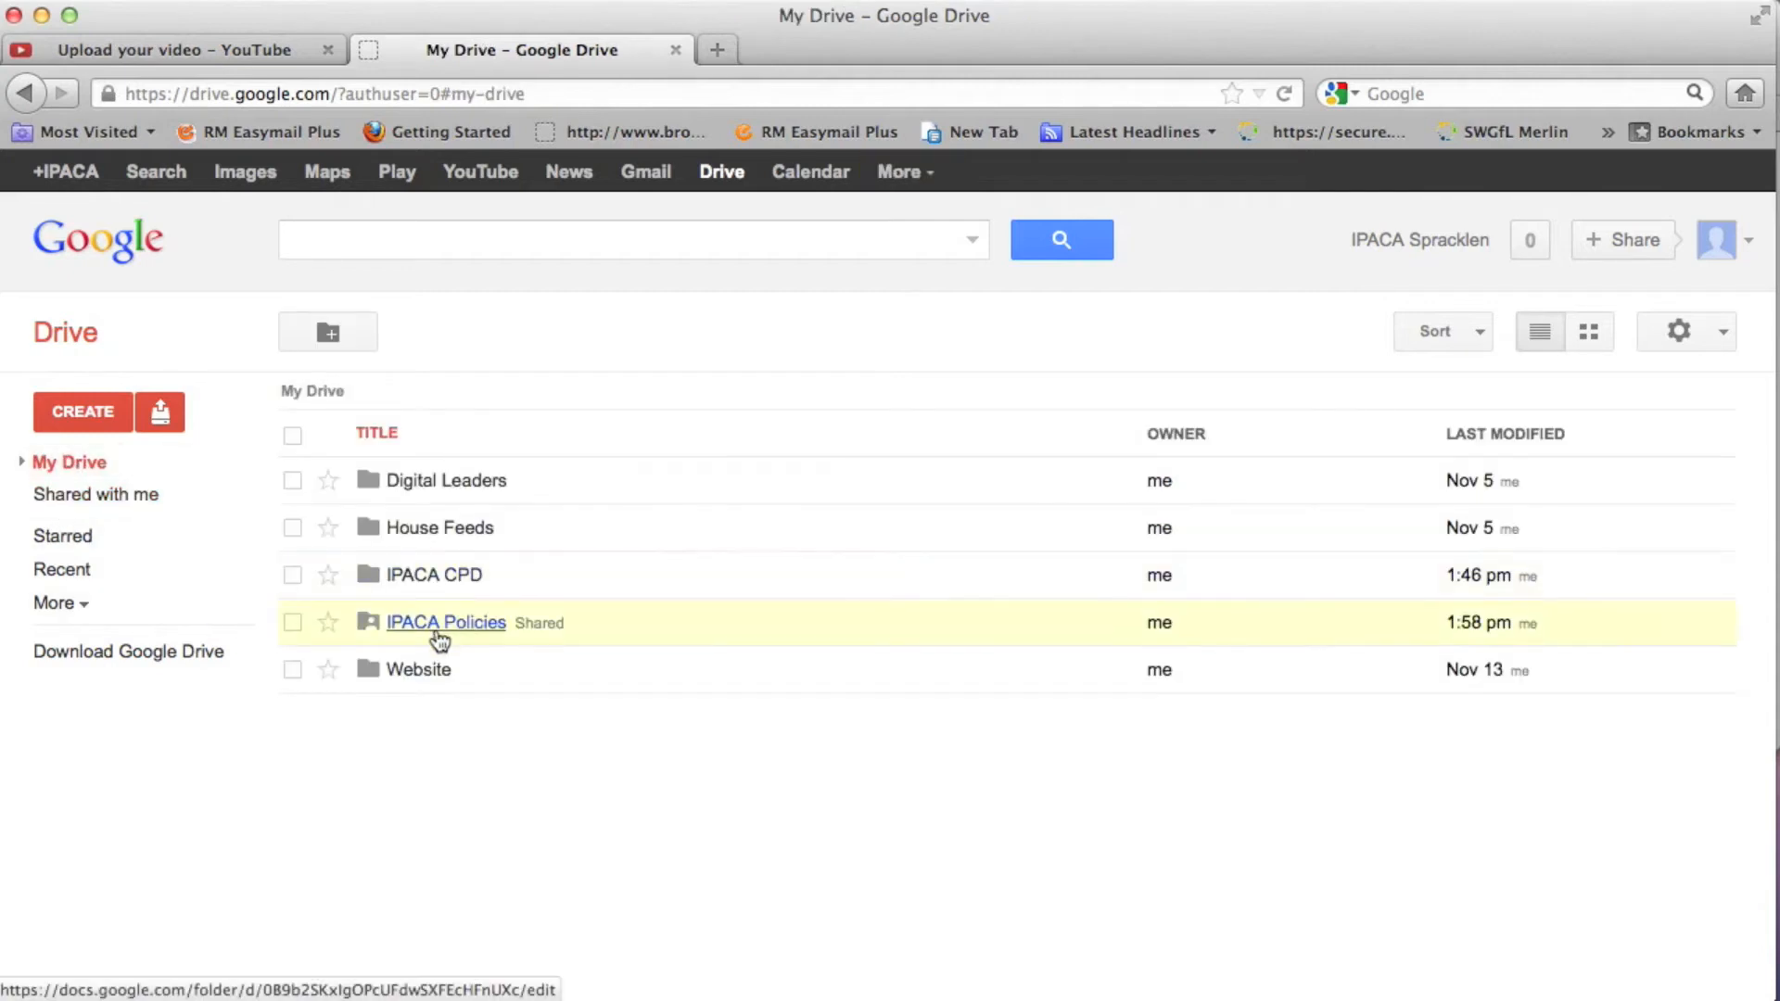
{"action": "left_click", "coordinate": [439, 639]}
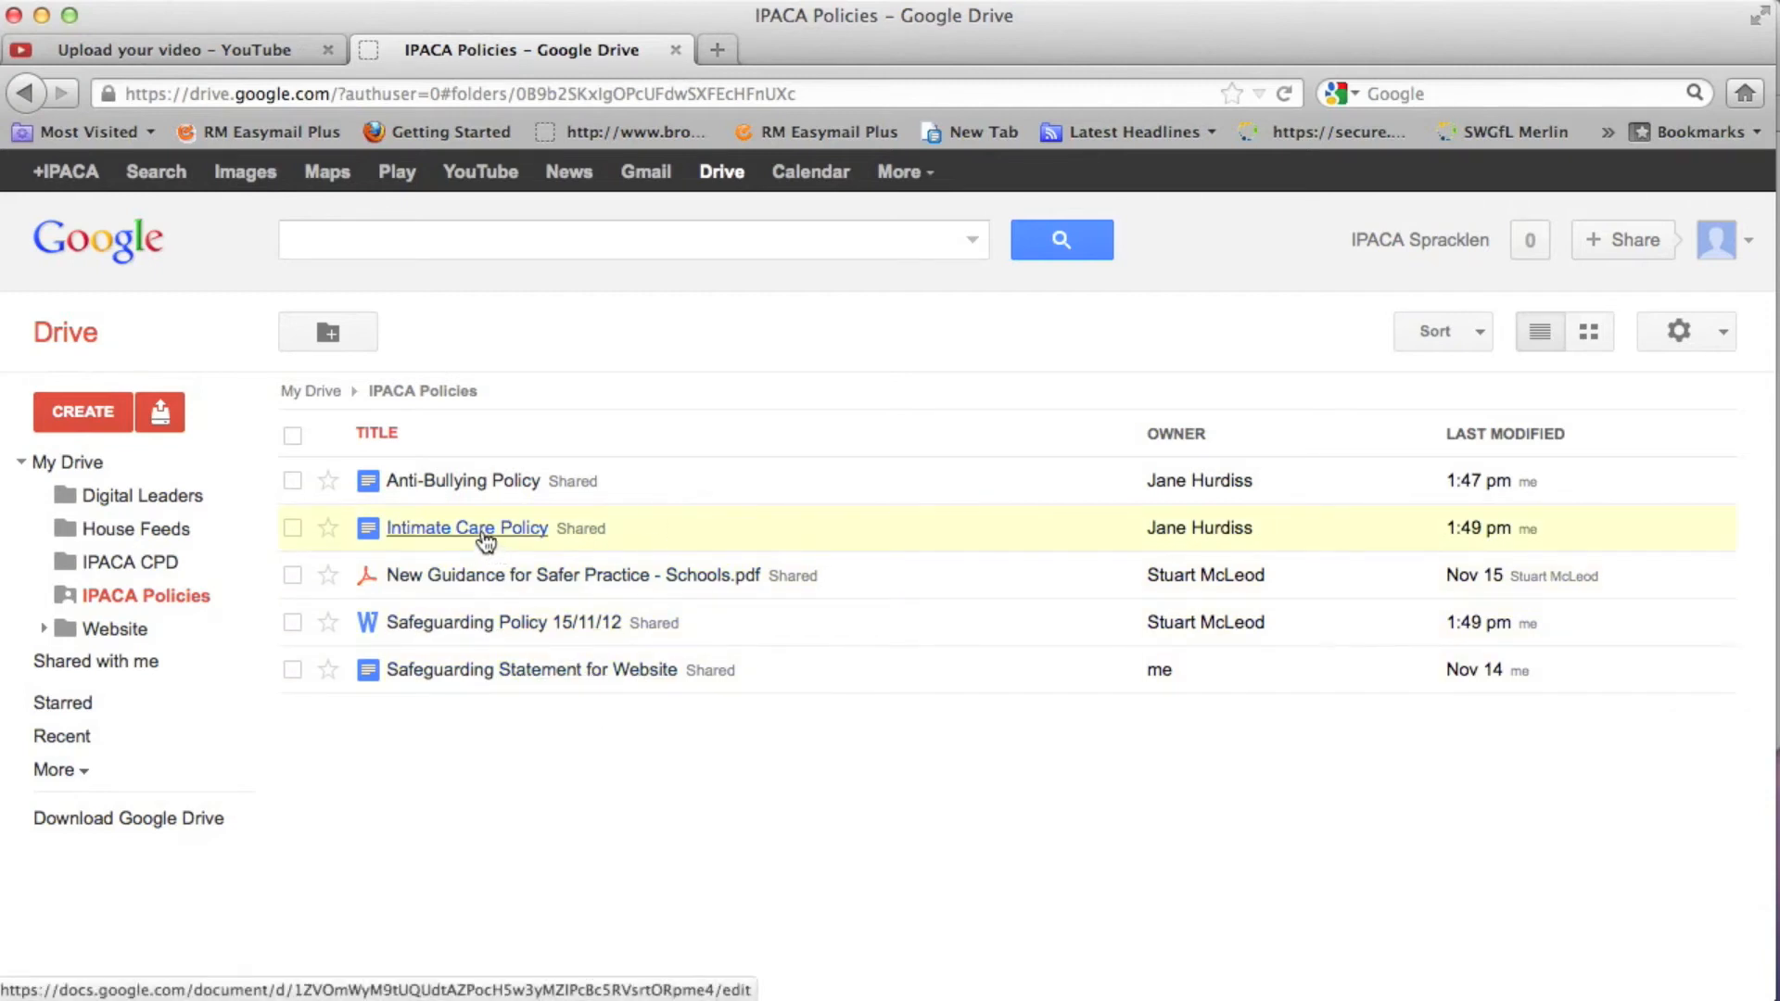
{"action": "left_click", "coordinate": [468, 491]}
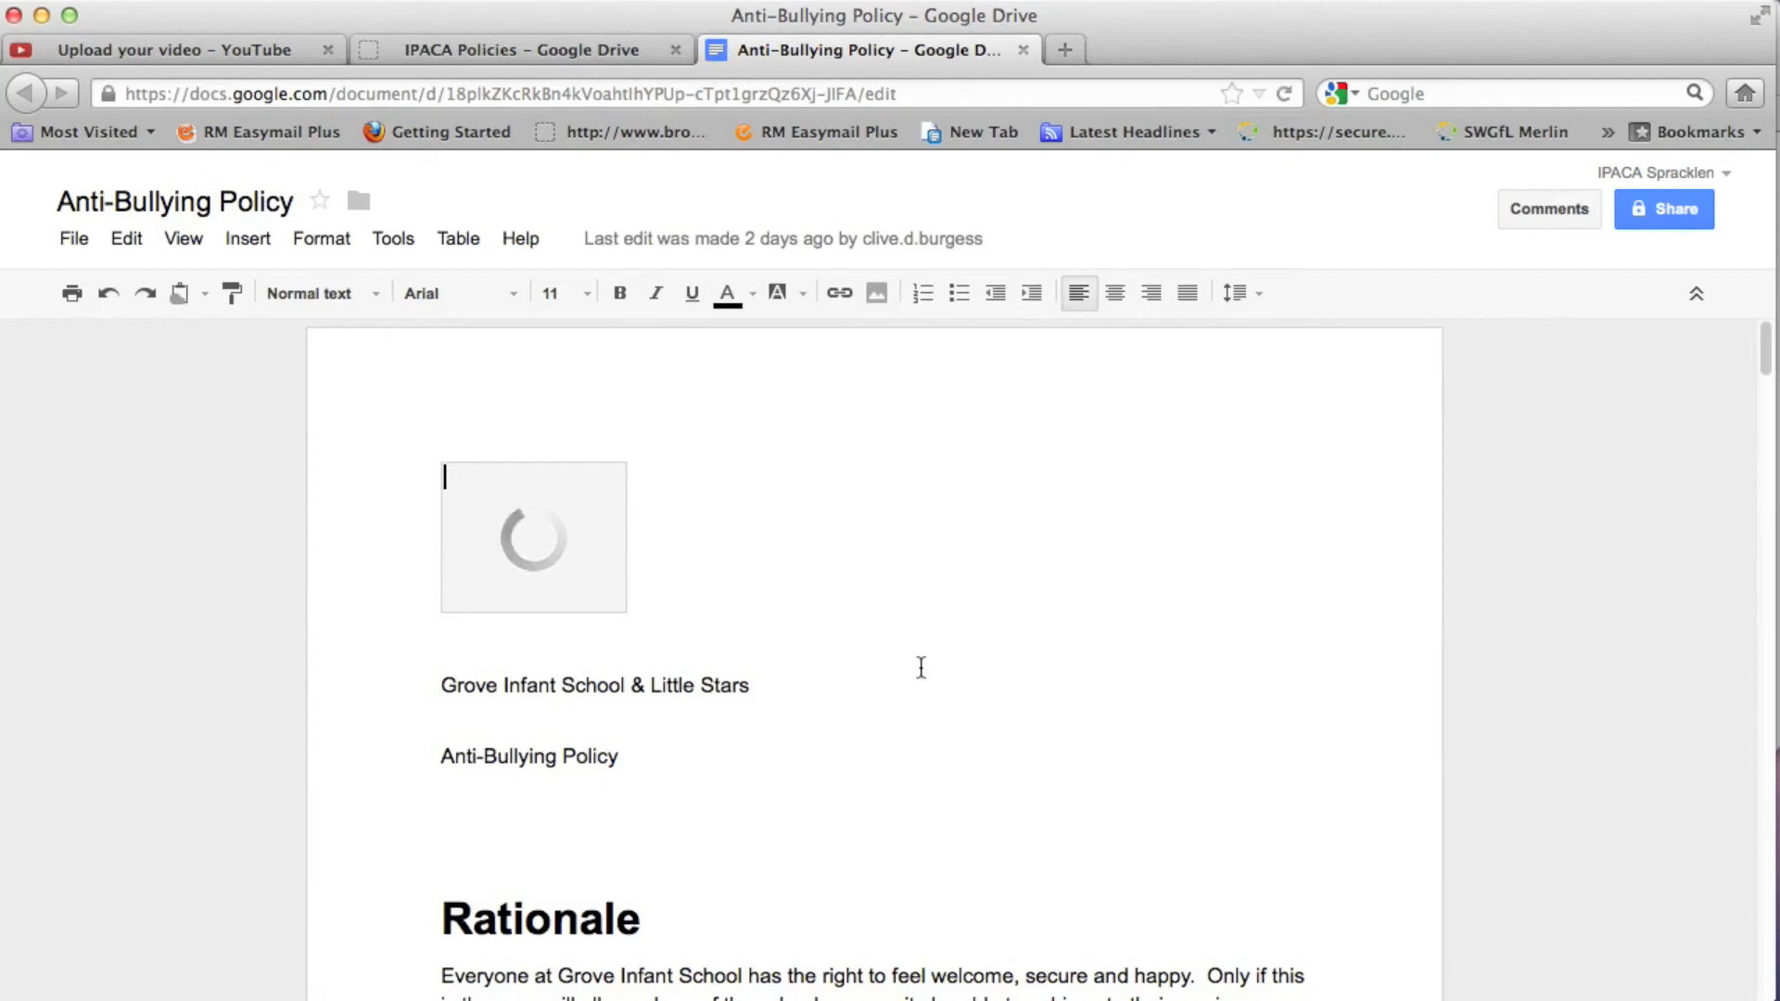
- Replace the school name line above the title with Isle of Portland Aldridge Community Academy
{"action": "left_click", "coordinate": [704, 694]}
{"action": "left_click_drag", "start_coordinate": [750, 688], "coordinate": [433, 687]}
{"action": "key", "text": "BackSpace"}
{"action": "type", "text": "Isle of Portal"}
{"action": "key", "text": "BackSpace"}
{"action": "key", "text": "BackSpace"}
{"action": "type", "text": "land "}
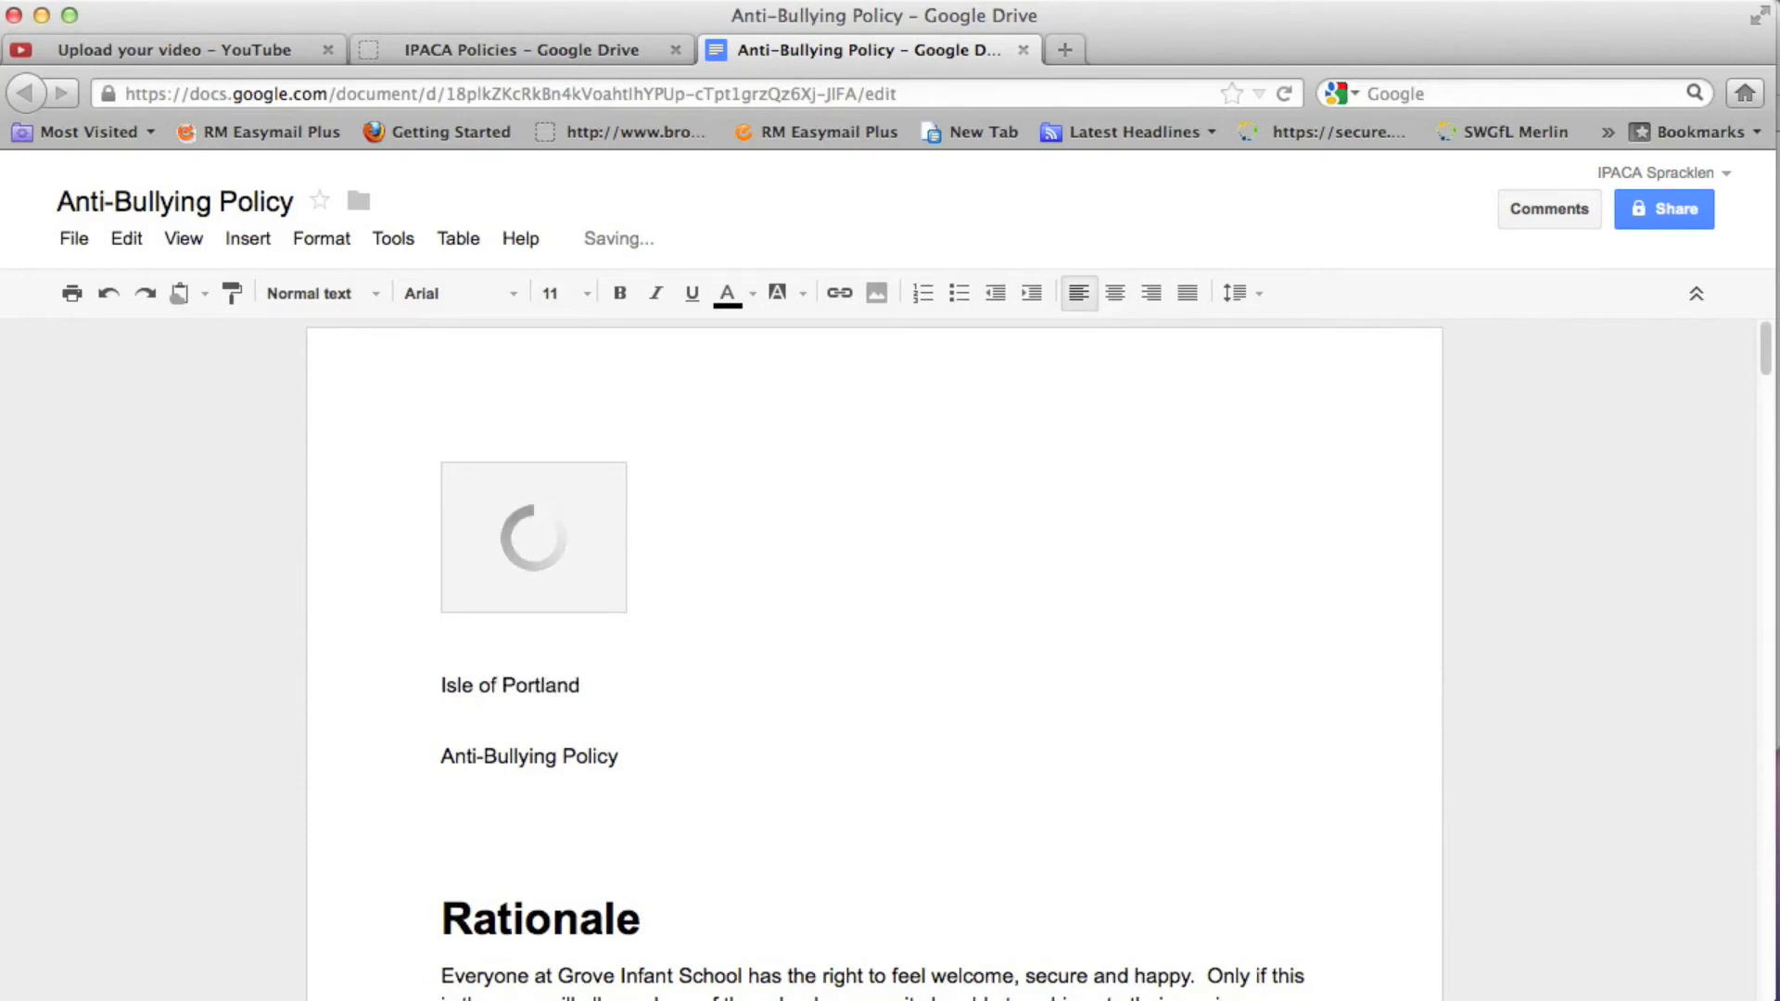
{"action": "type", "text": "Aldr"}
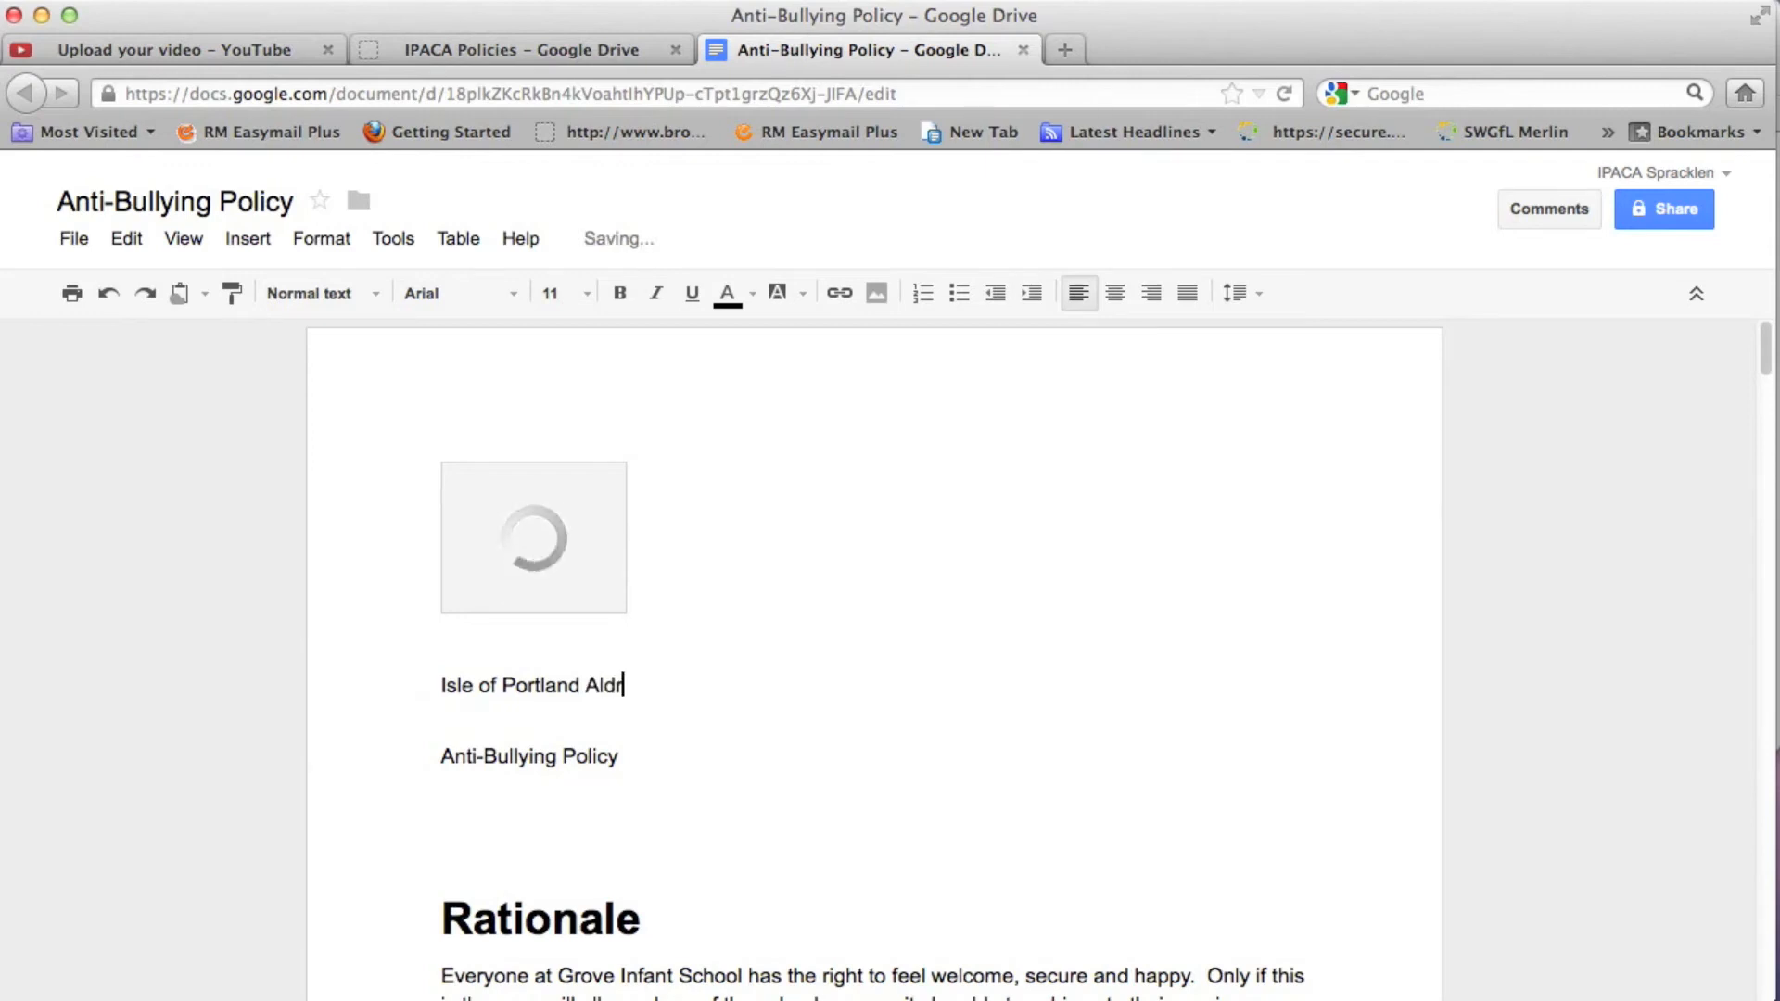
{"action": "type", "text": "idge Community "}
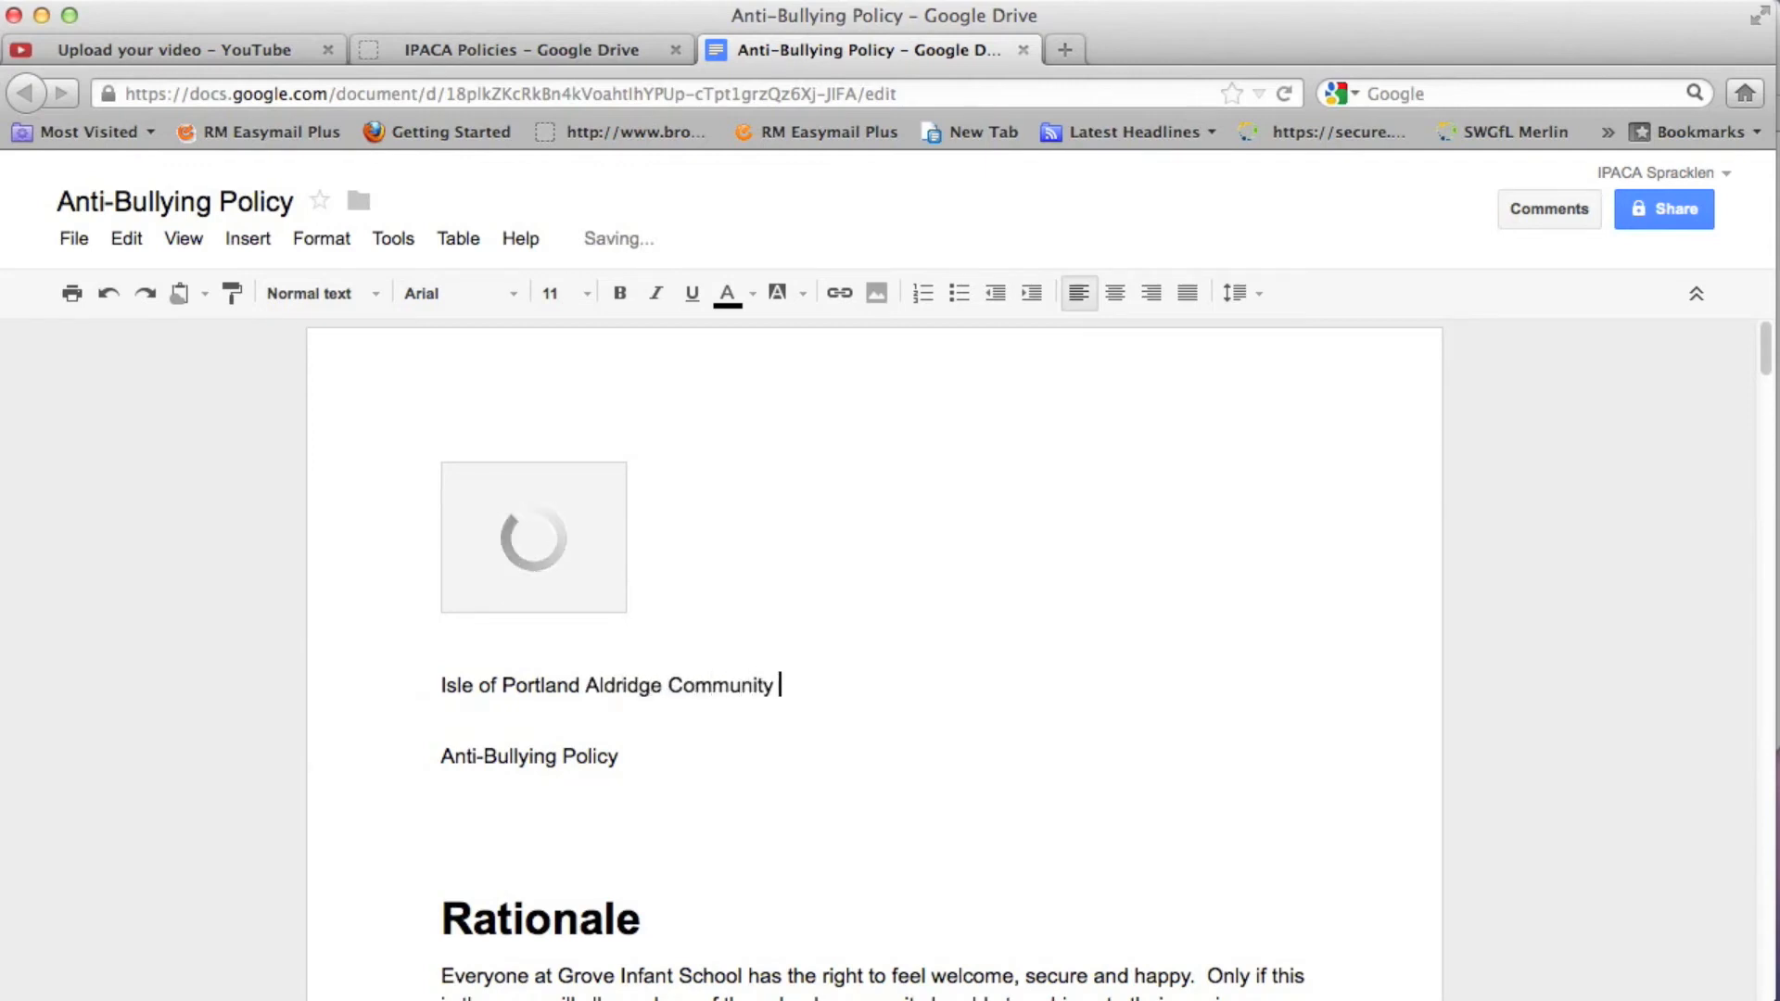
{"action": "type", "text": "Academy"}
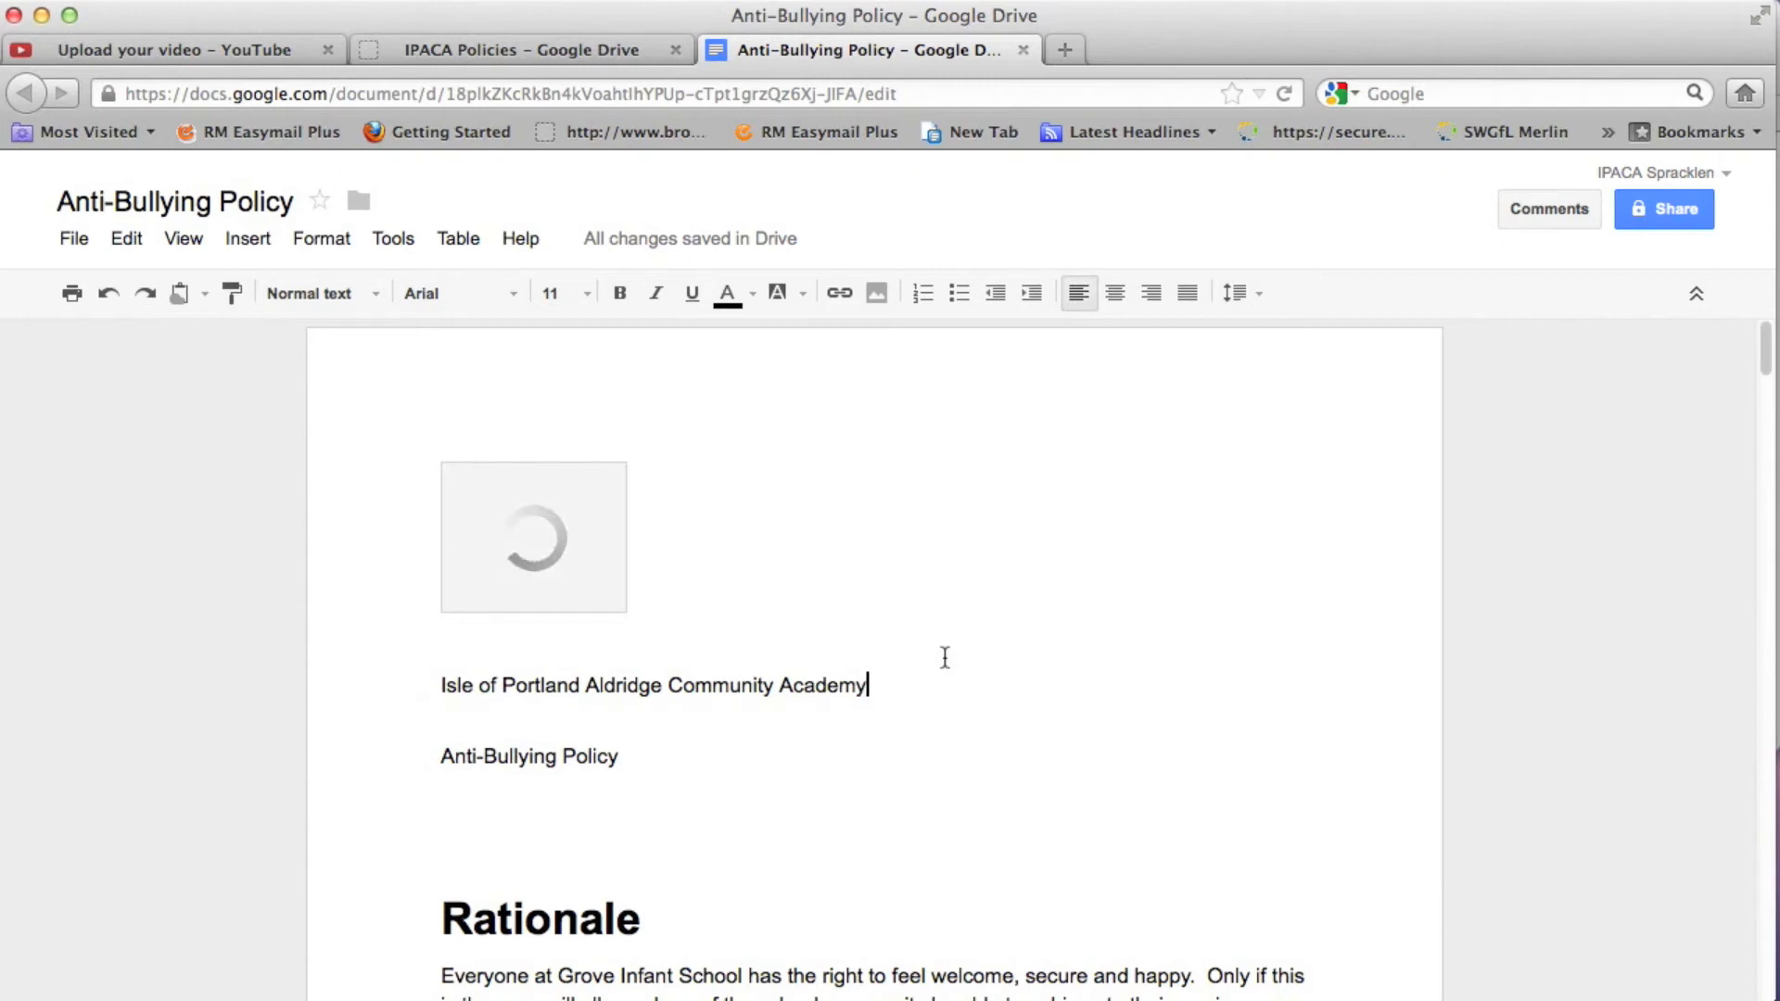
{"action": "scroll", "coordinate": [945, 657], "scroll_direction": "down", "scroll_amount": 10}
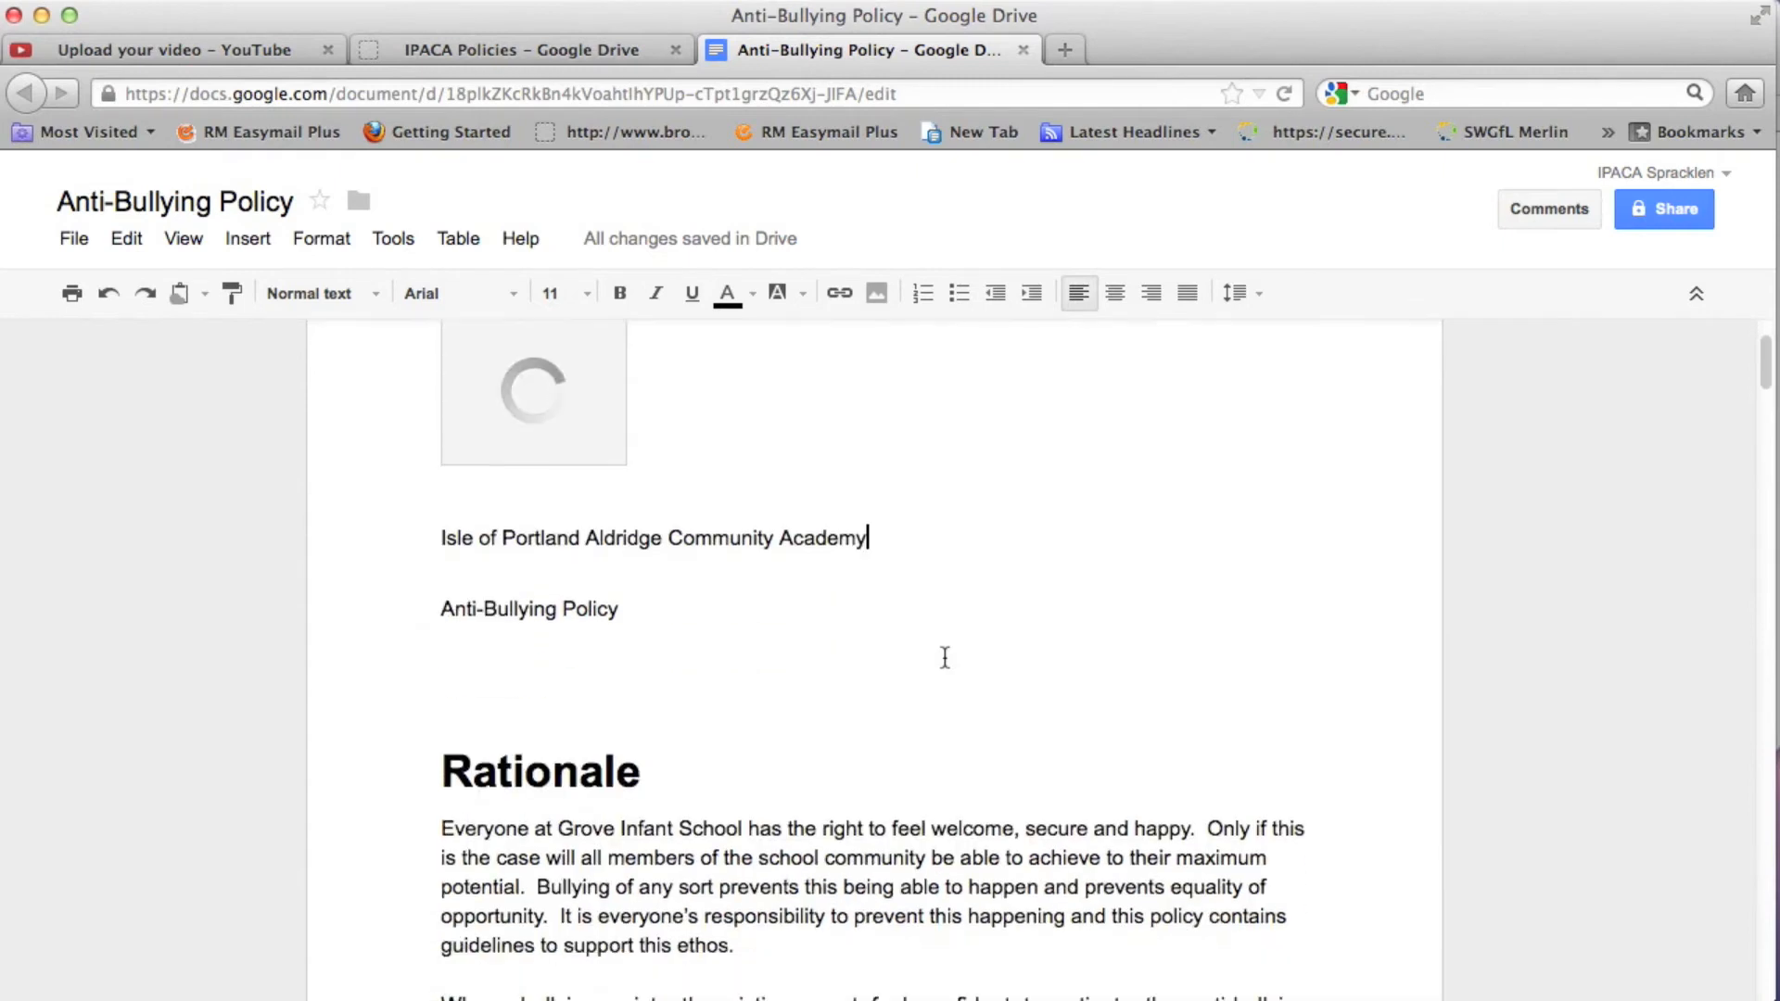
{"action": "scroll", "coordinate": [945, 657], "scroll_direction": "down", "scroll_amount": 10}
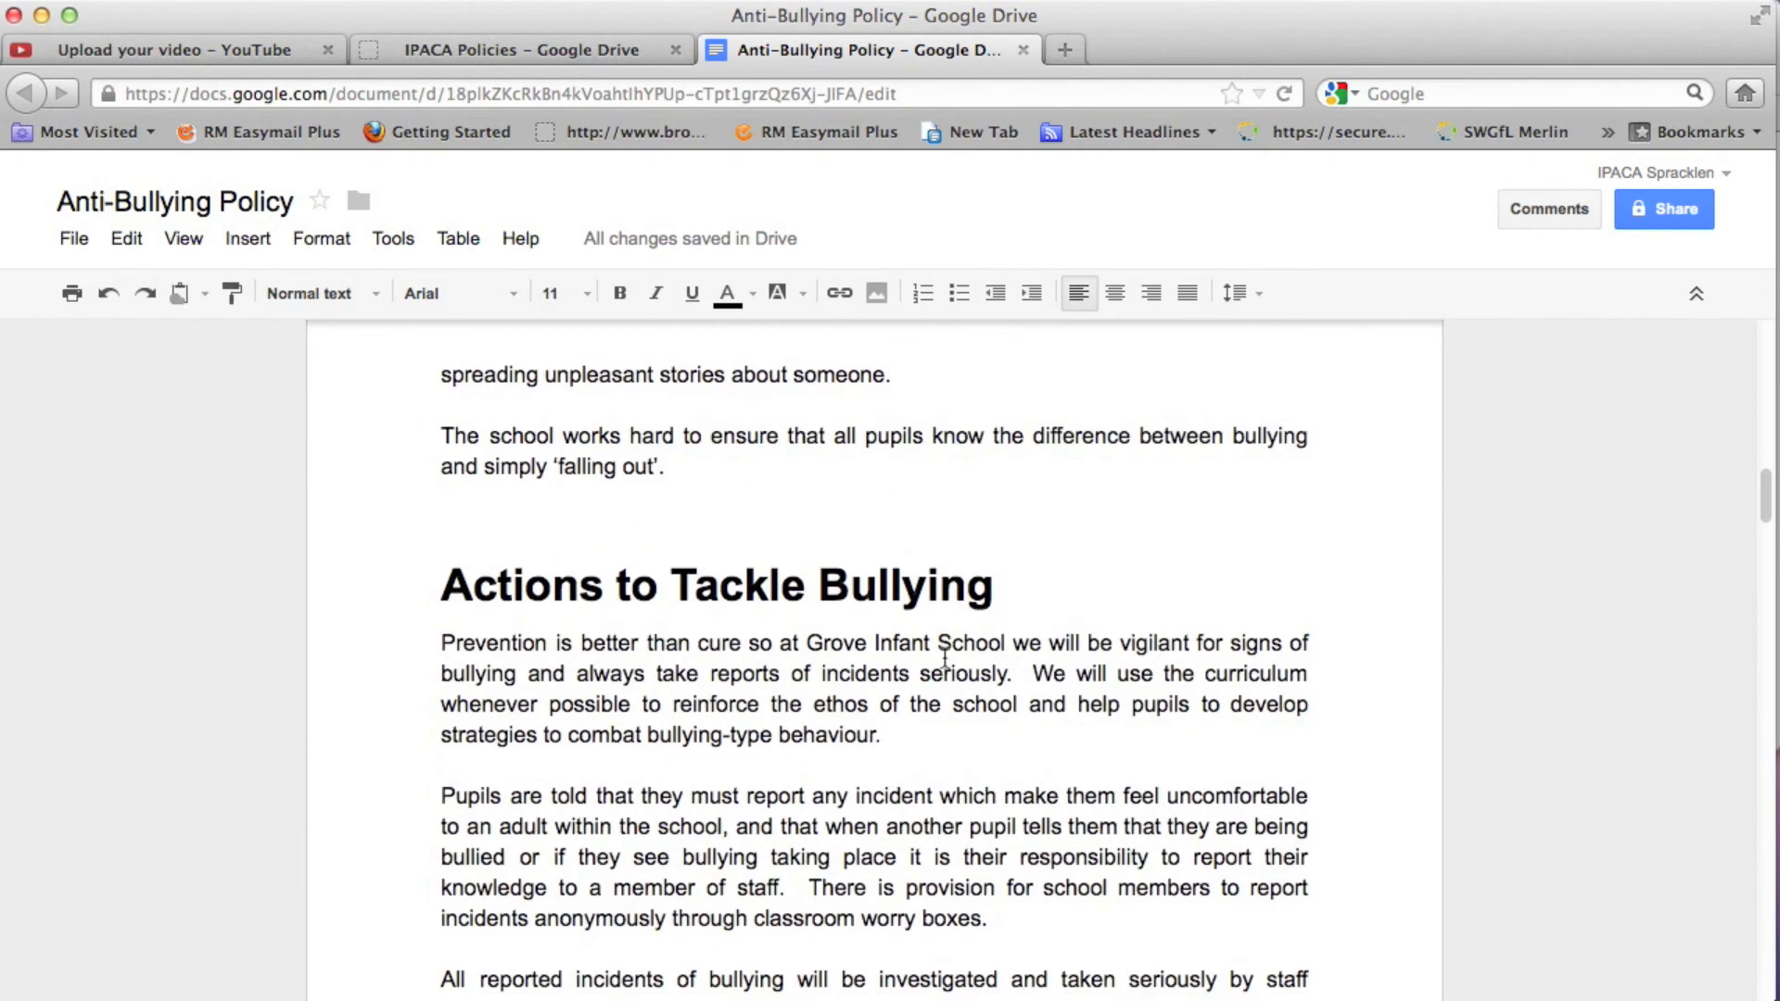
{"action": "scroll", "coordinate": [944, 657], "scroll_direction": "up", "scroll_amount": 20}
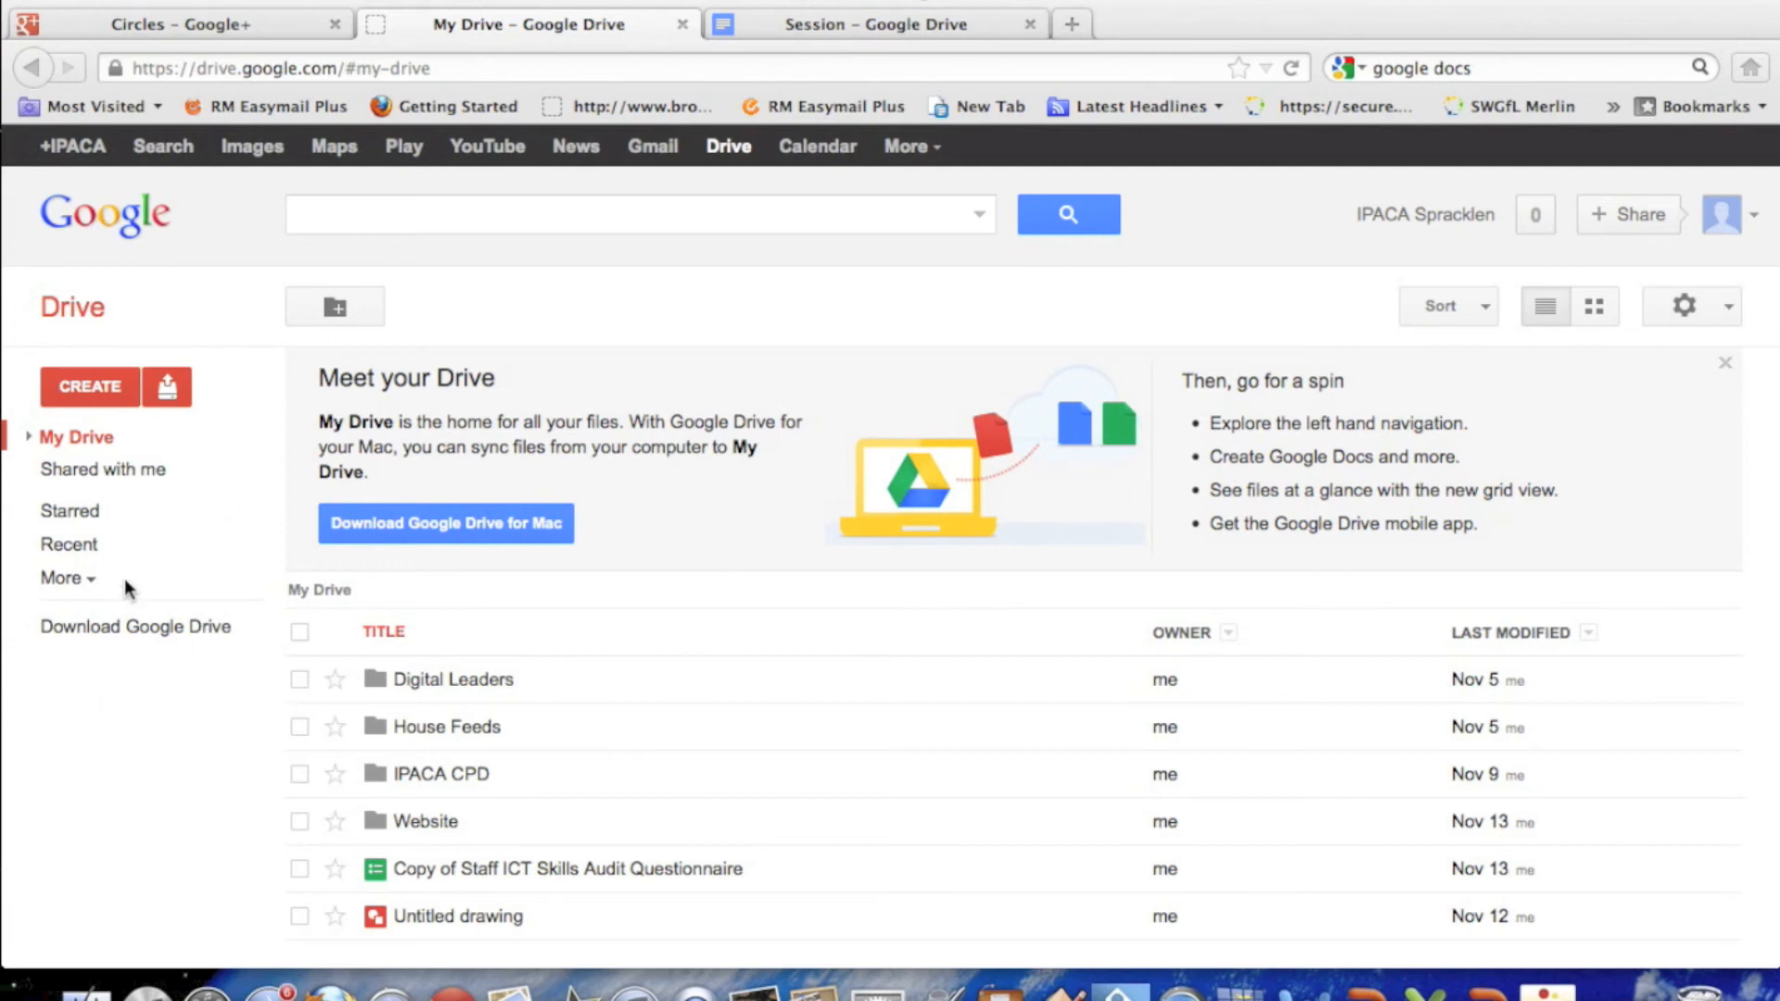
- Open the shared Session document and extend the demonstrations paragraph with ', I am looking forward to it.'
{"action": "left_click", "coordinate": [59, 469]}
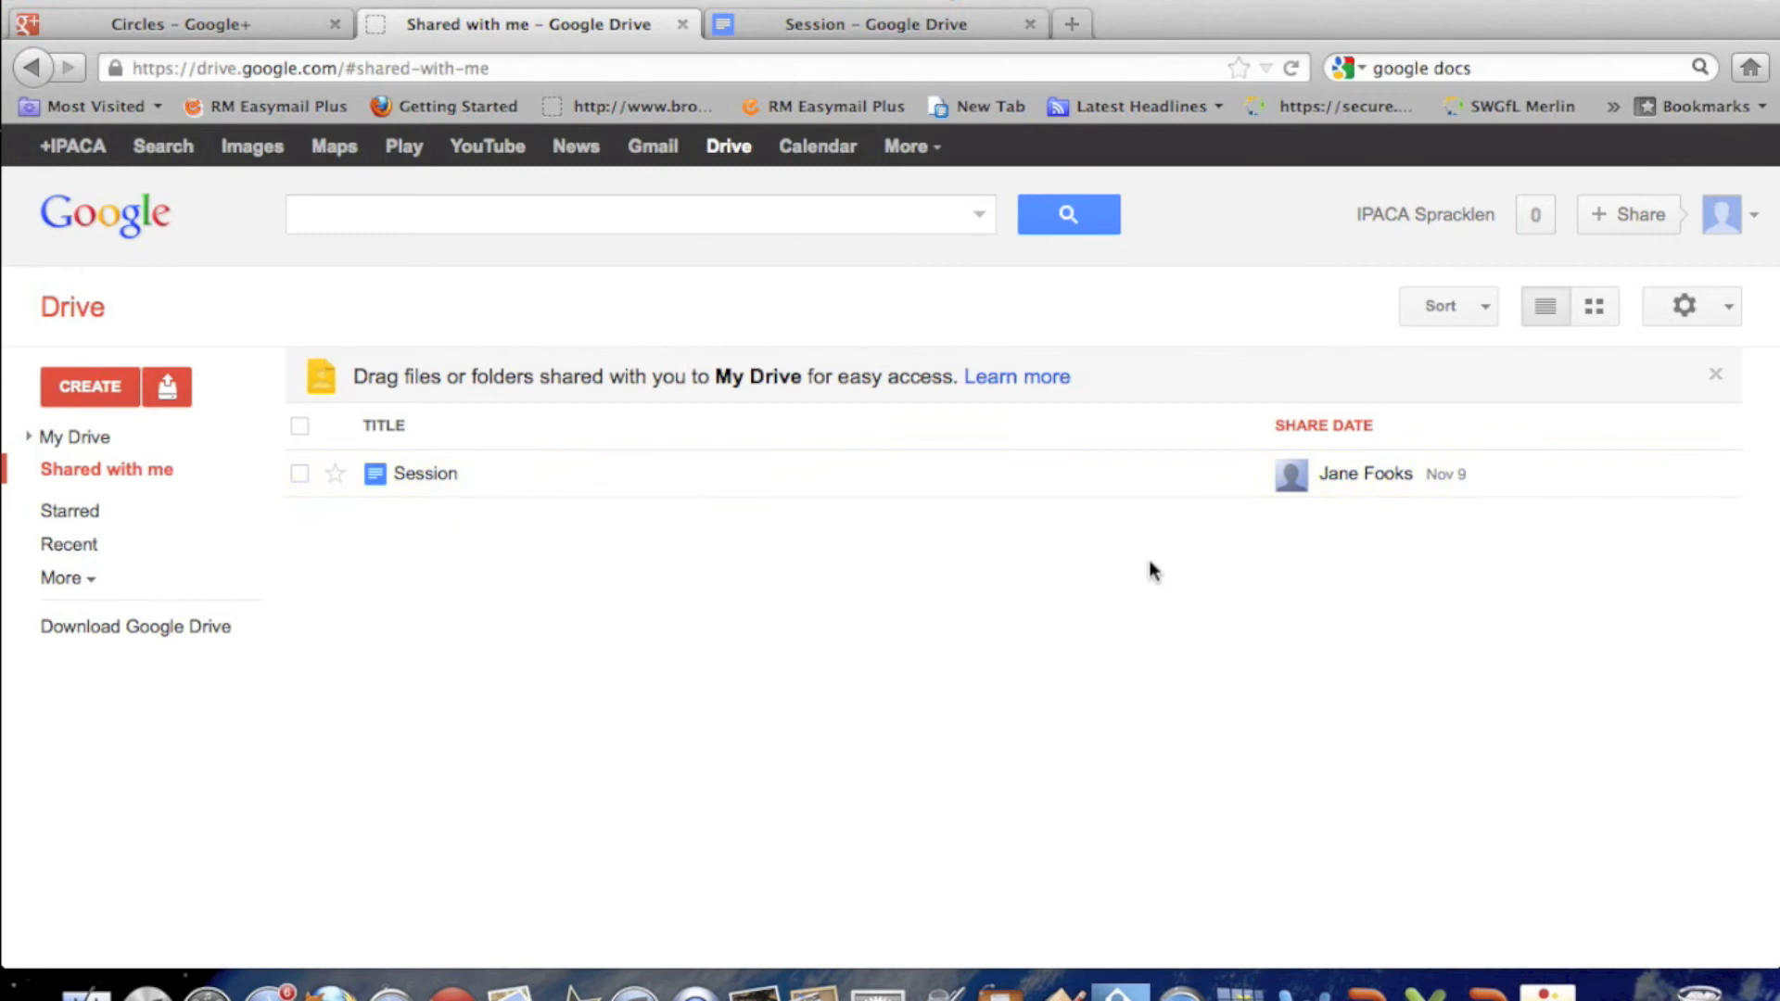
{"action": "left_click", "coordinate": [435, 480]}
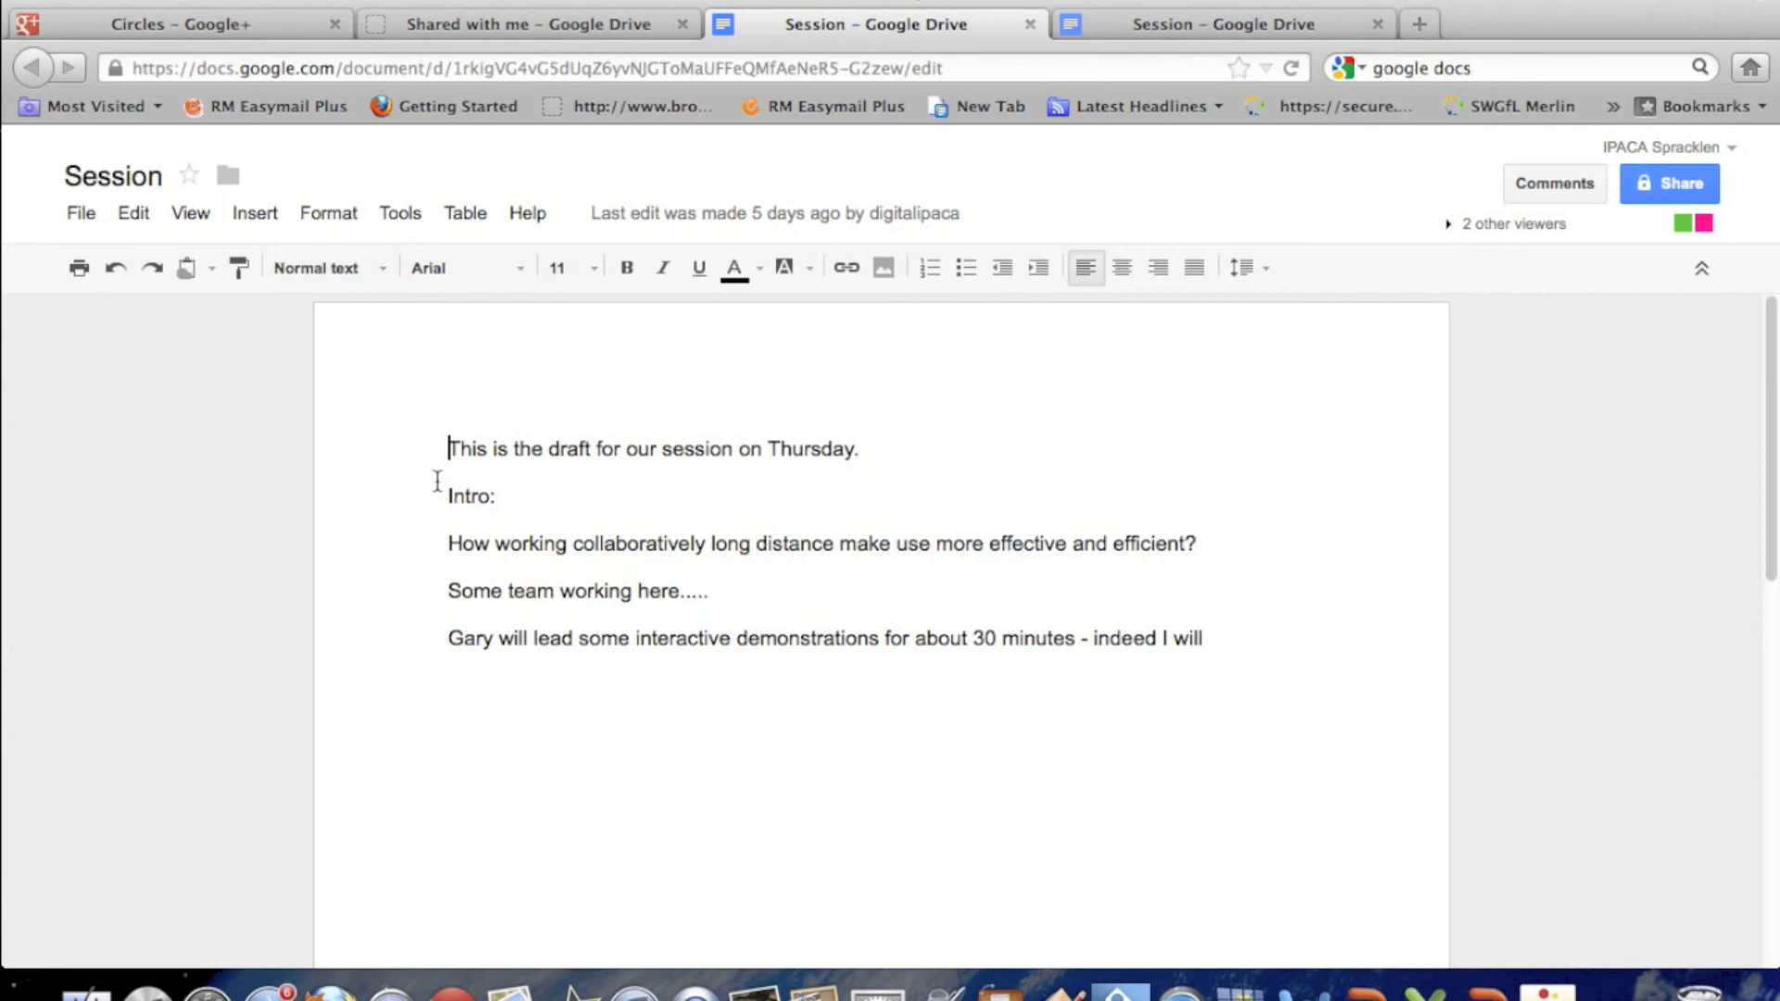
{"action": "left_click_drag", "start_coordinate": [1205, 642], "coordinate": [1189, 642]}
{"action": "left_click", "coordinate": [1243, 656]}
{"action": "type", "text": "and"}
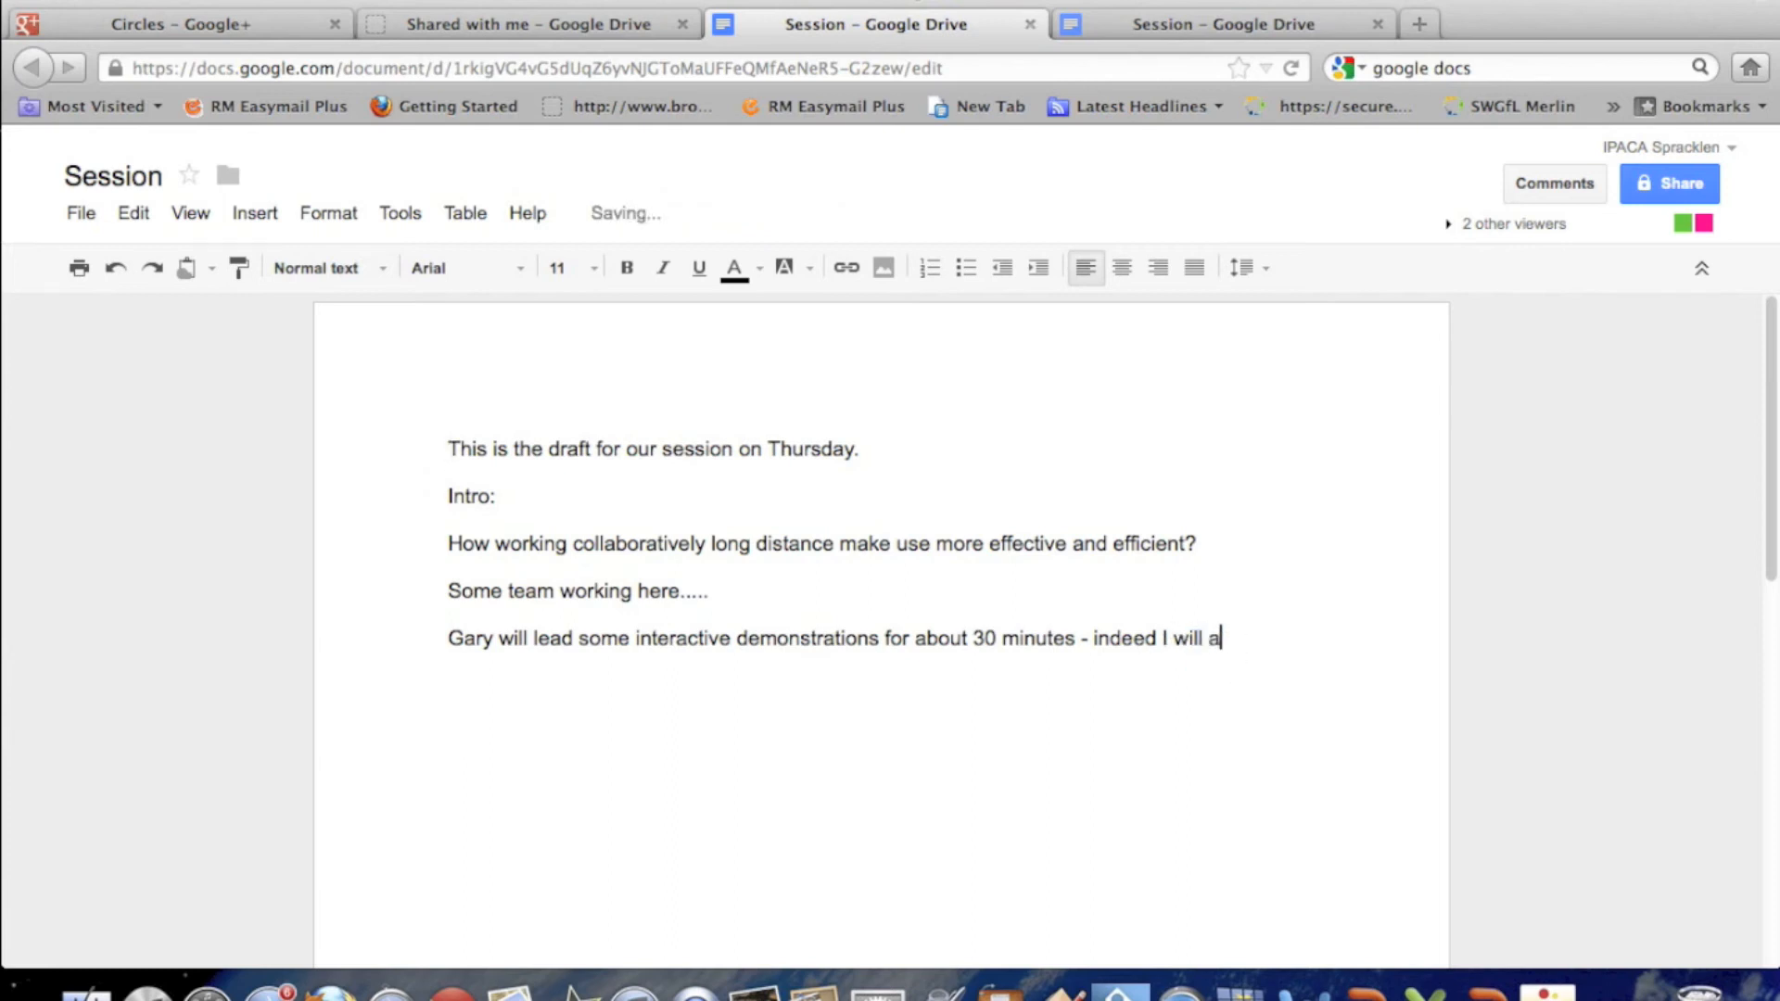
{"action": "key", "text": "BackSpace"}
{"action": "key", "text": "BackSpace"}
{"action": "key", "text": "BackSpace"}
{"action": "key", "text": "BackSpace"}
{"action": "key", "text": "BackSpace"}
{"action": "type", "text": ", I am looking for"}
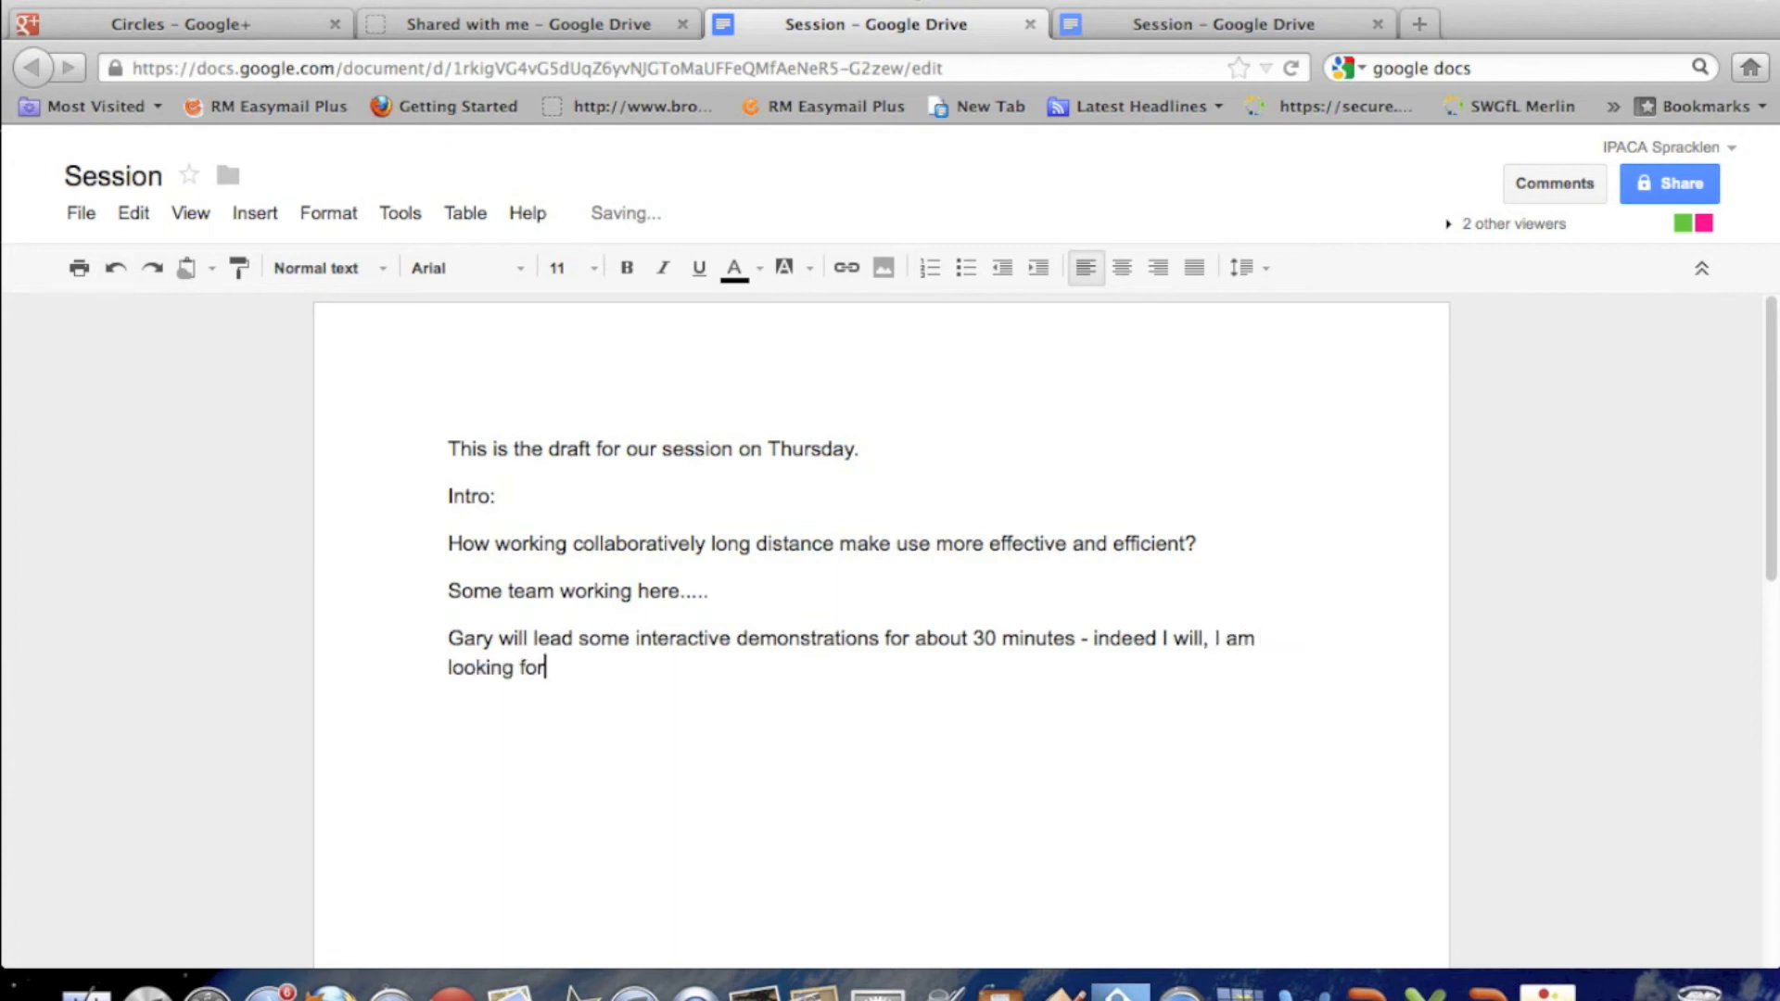
{"action": "type", "text": "ward to it."}
- Add a new paragraph addressing the collaborator by first name: 'is there anything in particular you would like me to share?'
{"action": "key", "text": "Return"}
{"action": "key", "text": "Return"}
{"action": "key", "text": "BackSpace"}
{"action": "type", "text": "Jane"}
{"action": "key", "text": "BackSpace"}
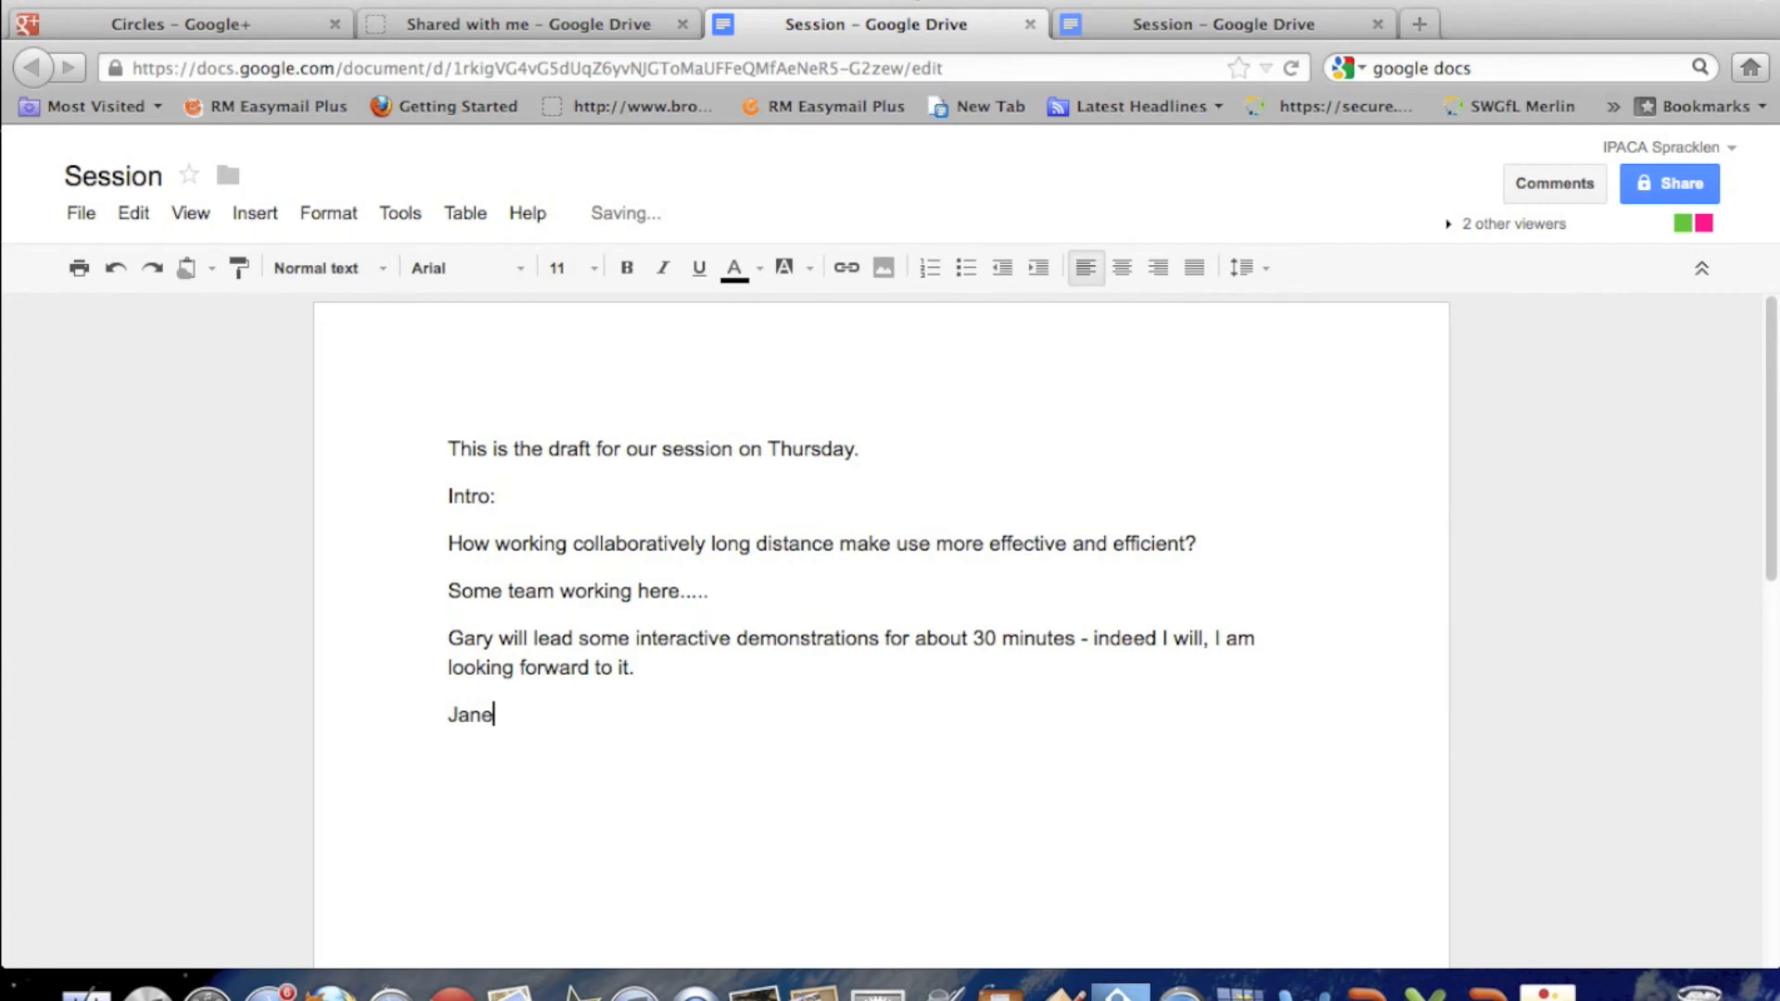
{"action": "type", "text": "wh"}
{"action": "key", "text": "BackSpace"}
{"action": "key", "text": "BackSpace"}
{"action": "key", "text": "BackSpace"}
{"action": "type", "text": "is there anythi"}
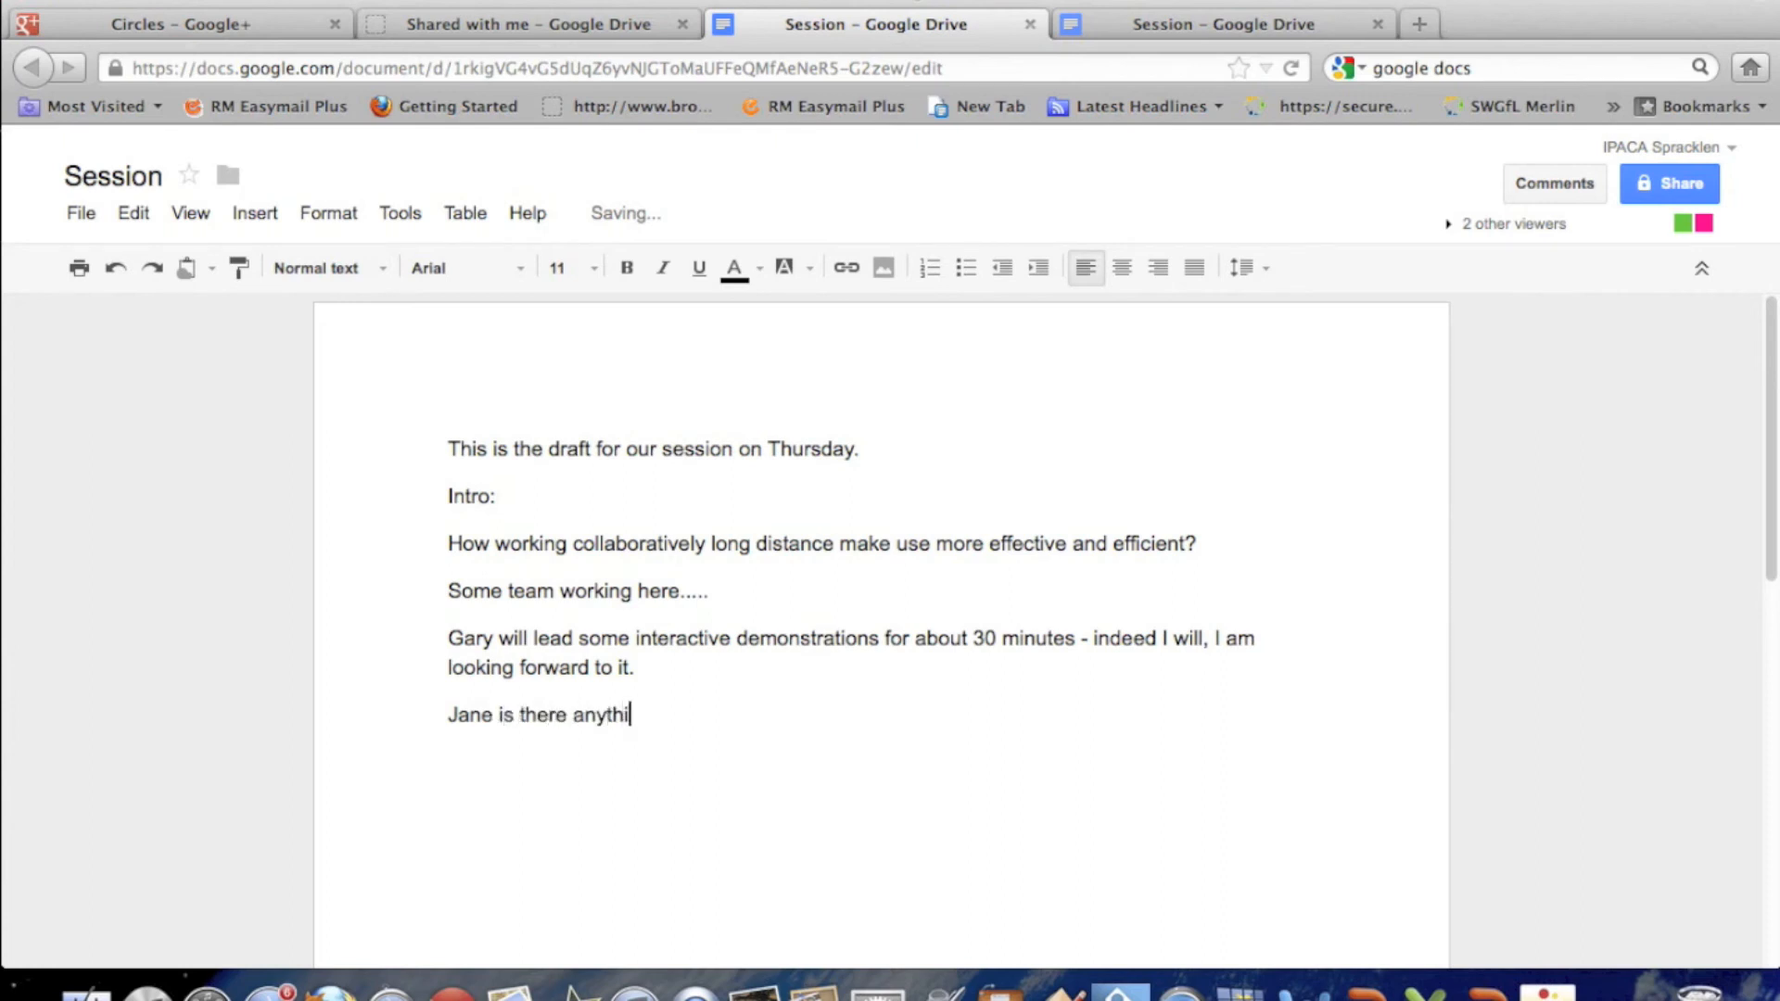
{"action": "type", "text": "ng in particular o"}
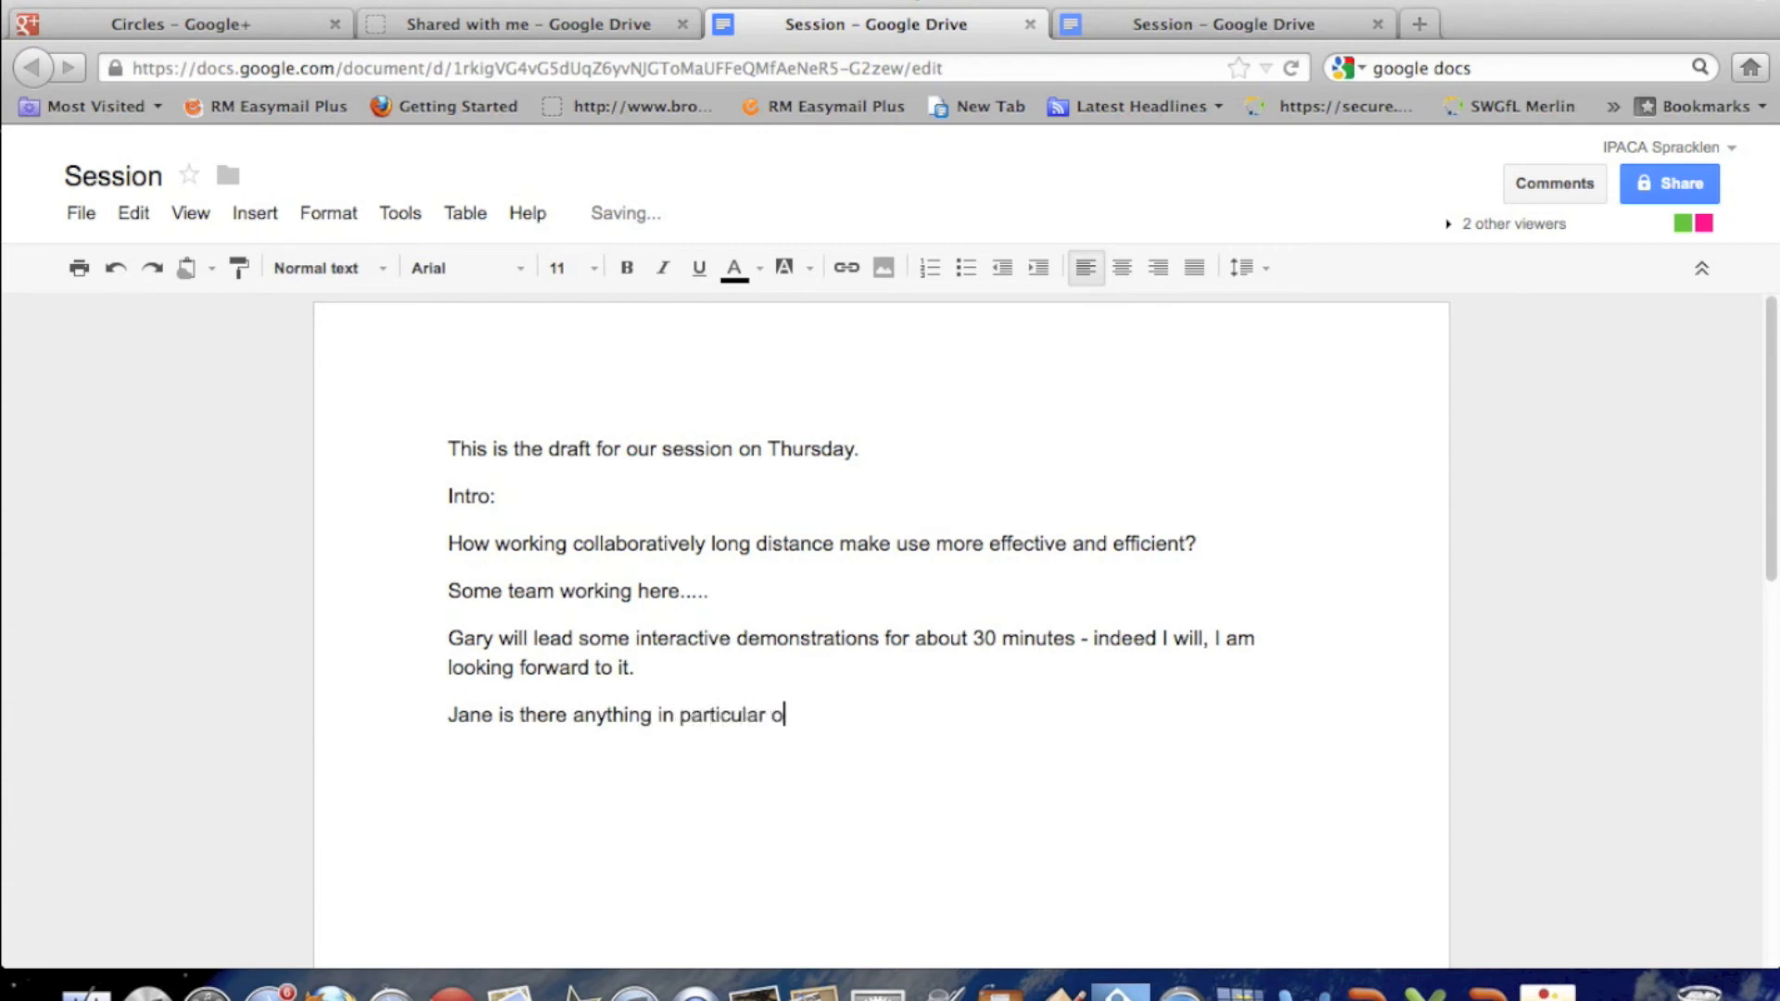
{"action": "key", "text": "BackSpace"}
{"action": "type", "text": "you would like me to share?"}
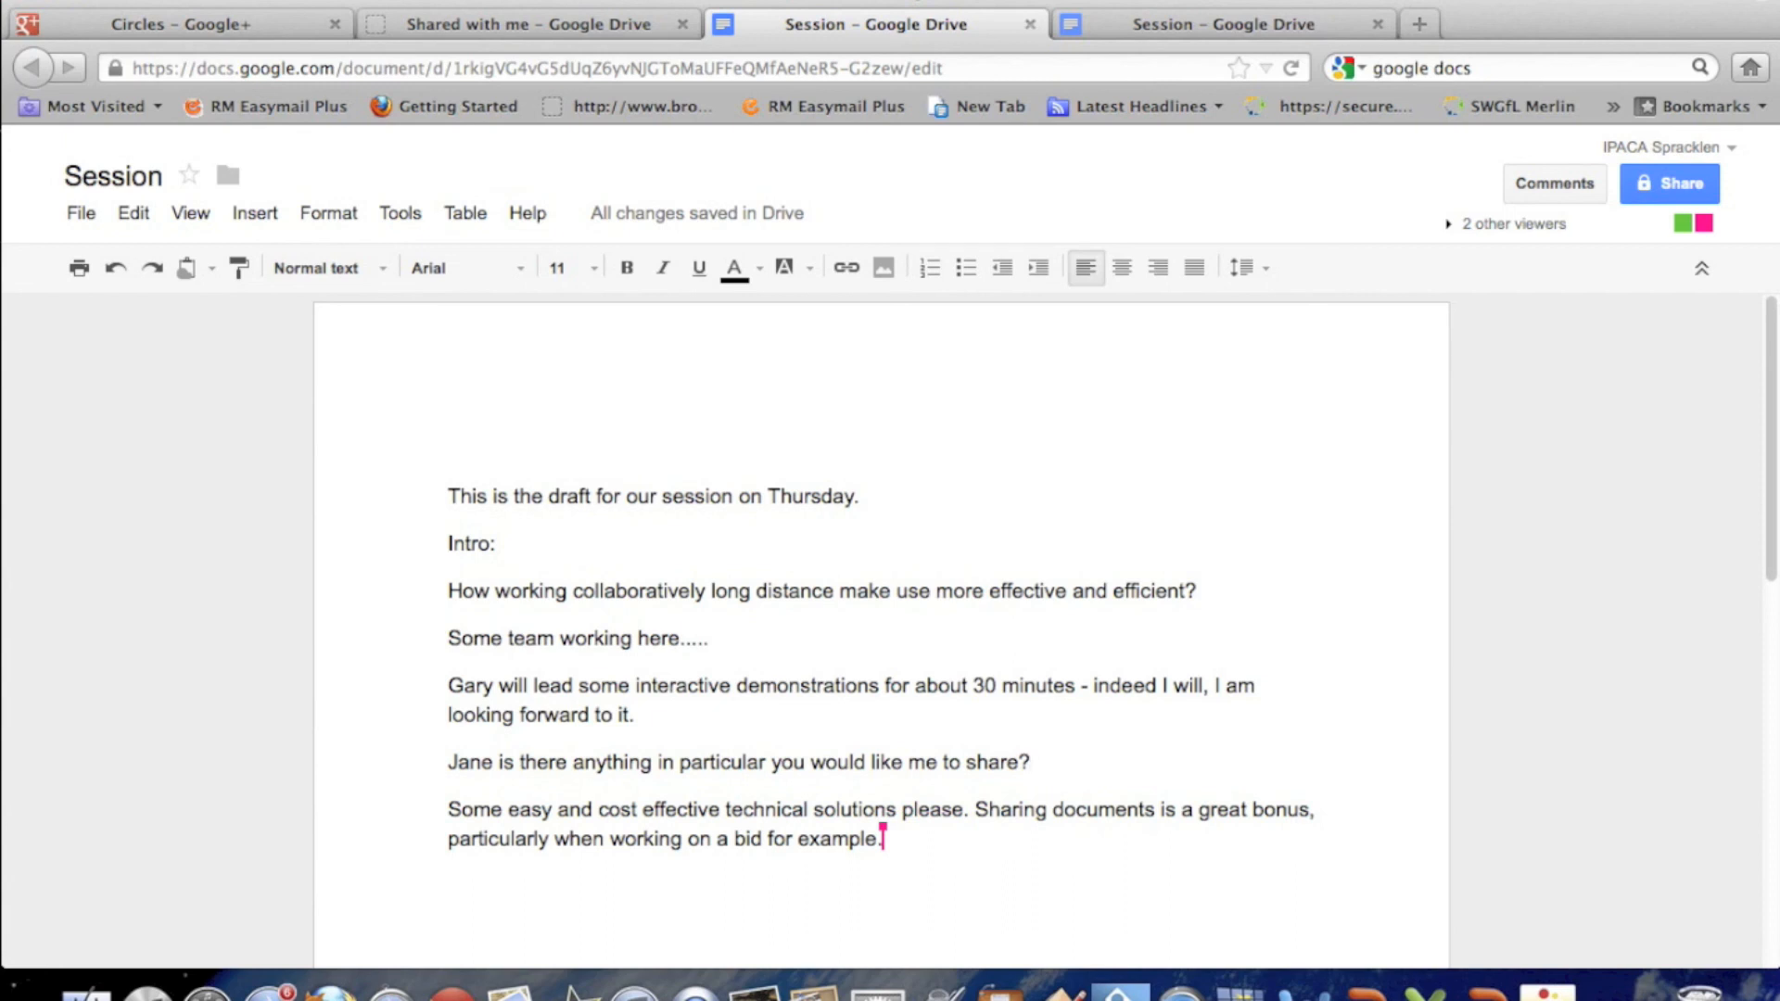
- Delete the paragraph asking what to share and undo the deletion
{"action": "triple_click", "coordinate": [928, 755]}
{"action": "key", "text": "BackSpace"}
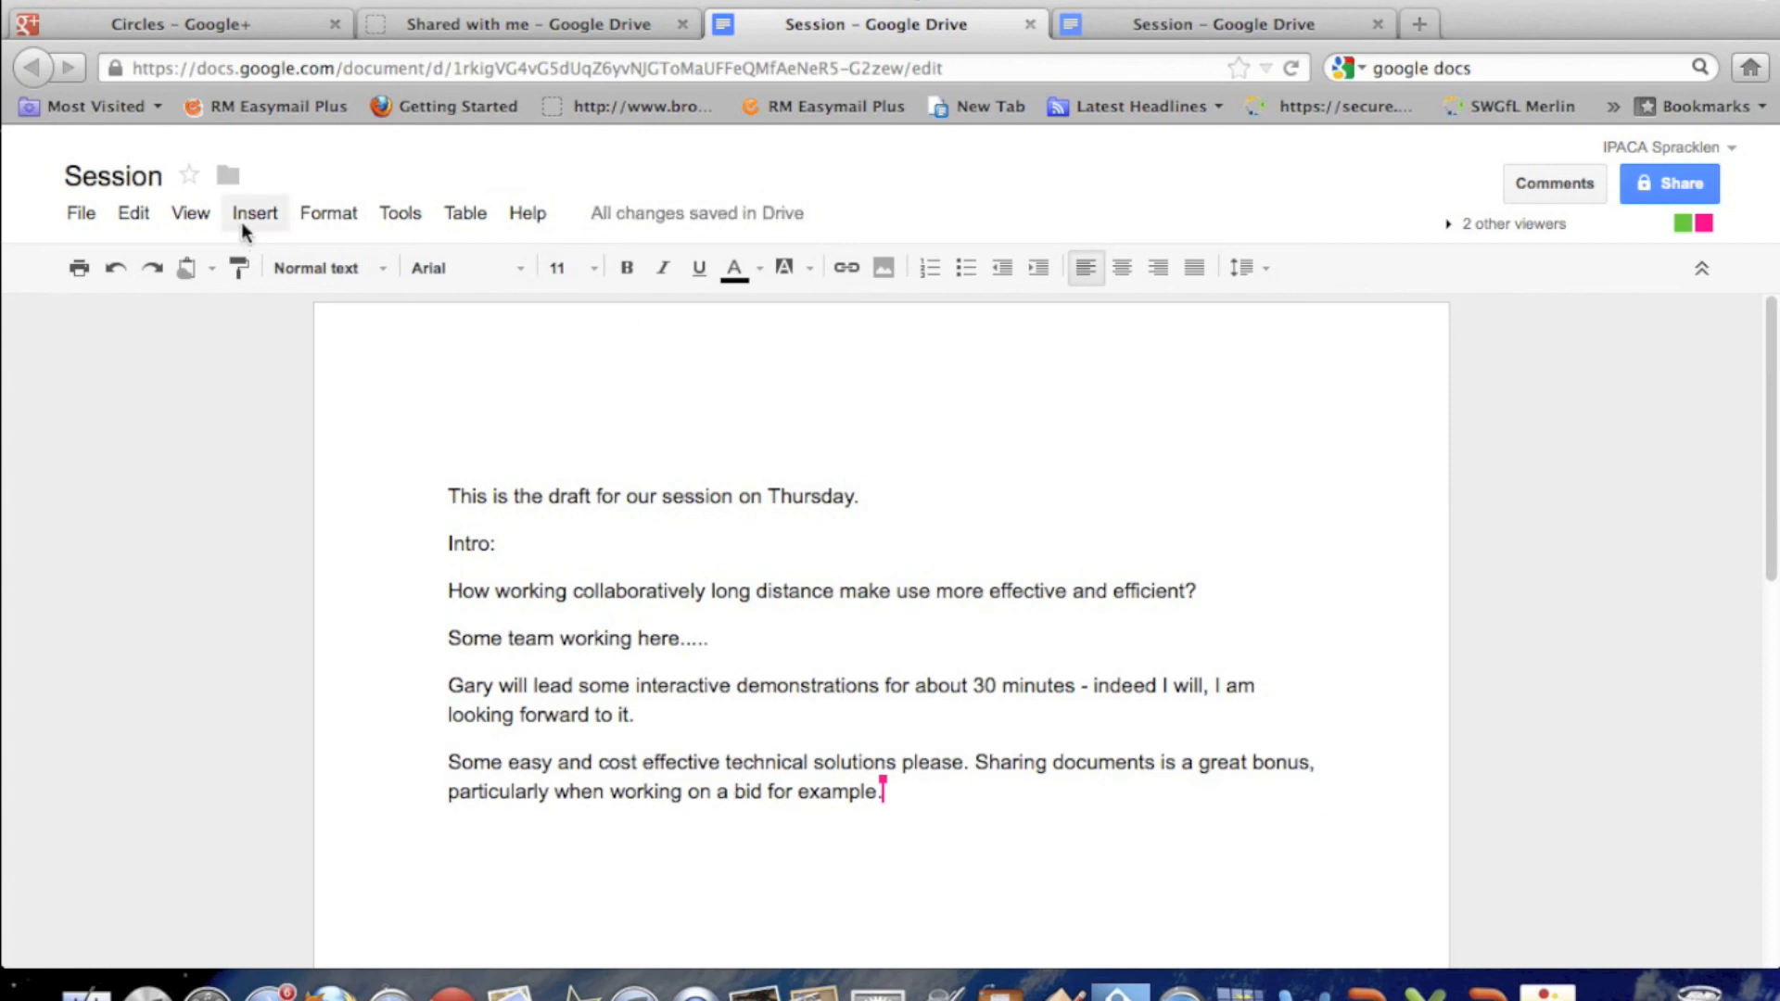
{"action": "left_click", "coordinate": [133, 212]}
{"action": "left_click", "coordinate": [159, 258]}
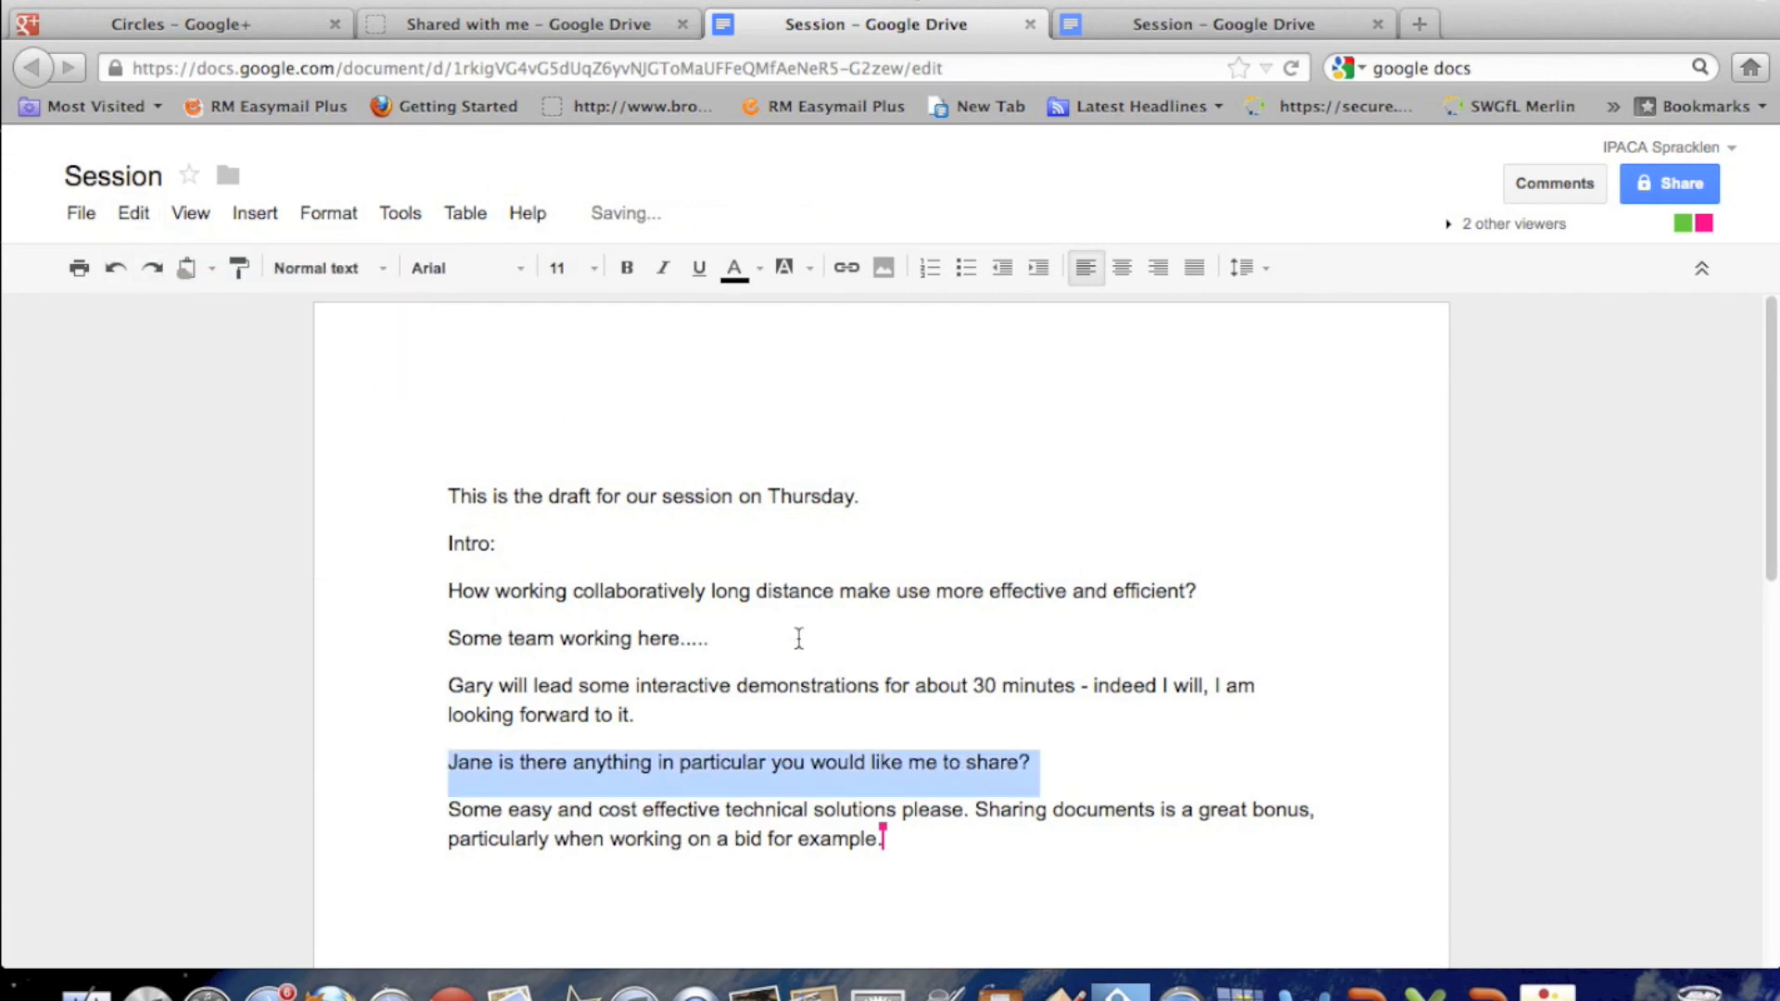